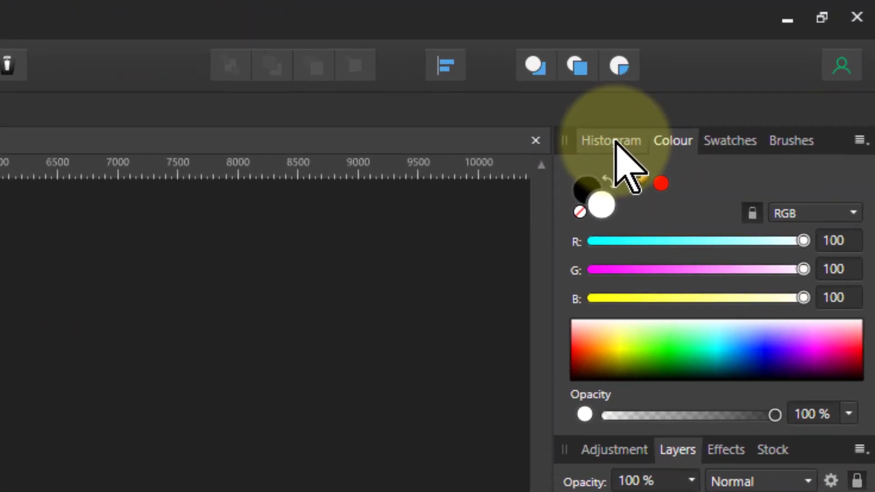
- Switch the top-right panel from Colour to Histogram to display the photo's histogram
click(613, 142)
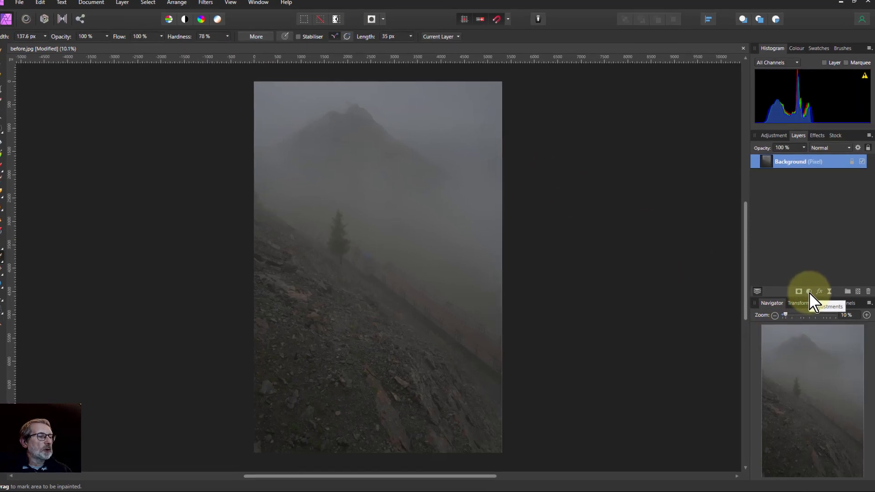
- Add a Levels adjustment with Black Level 7%, White Level 52% and Gamma 1
click(809, 291)
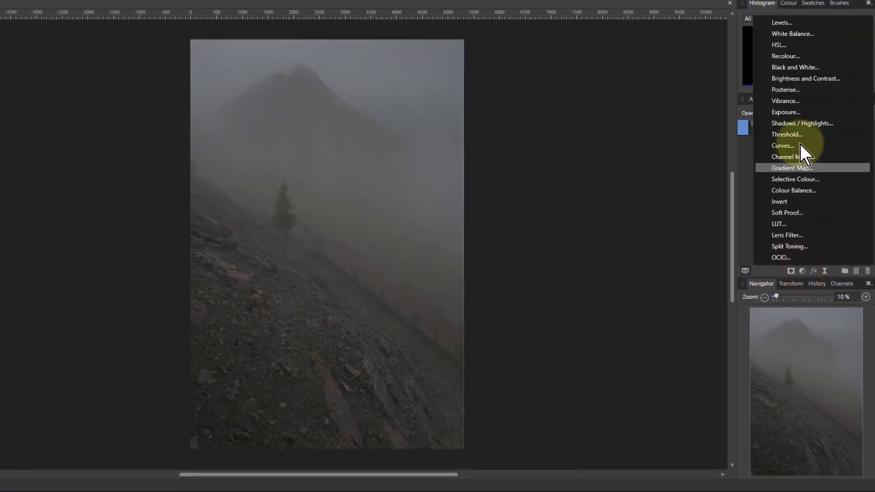
click(785, 23)
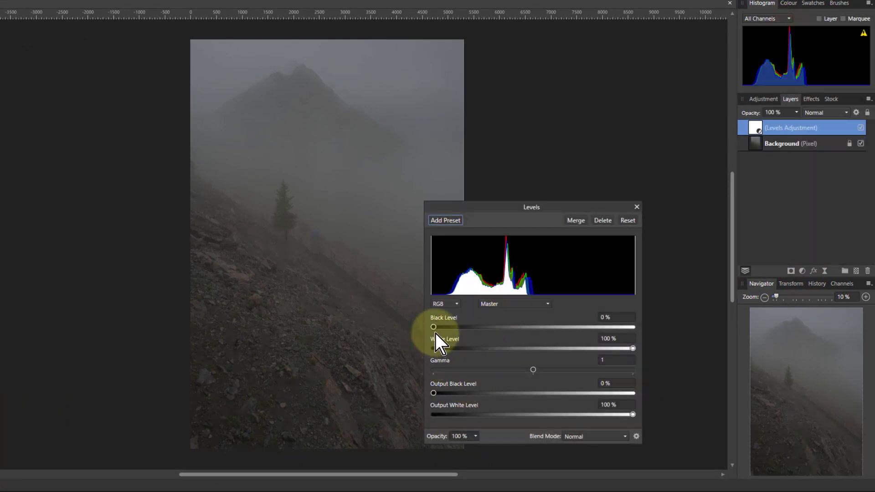
drag(433, 327, 447, 327)
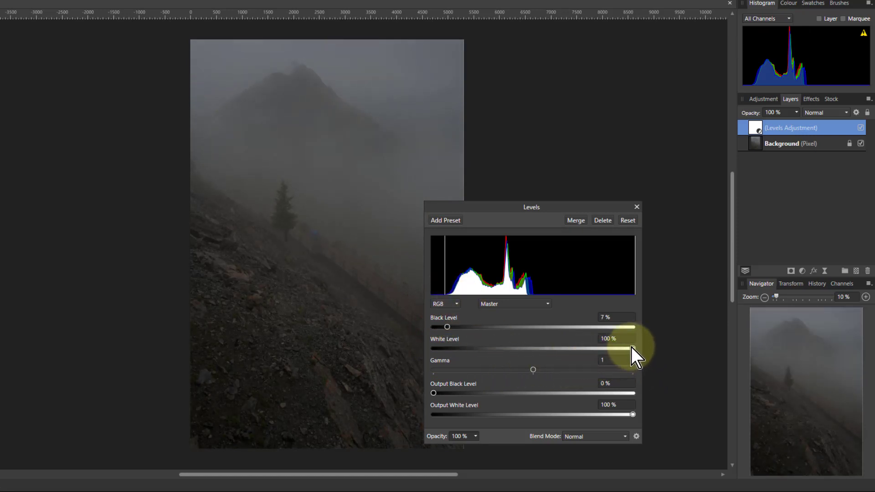
drag(632, 348, 537, 352)
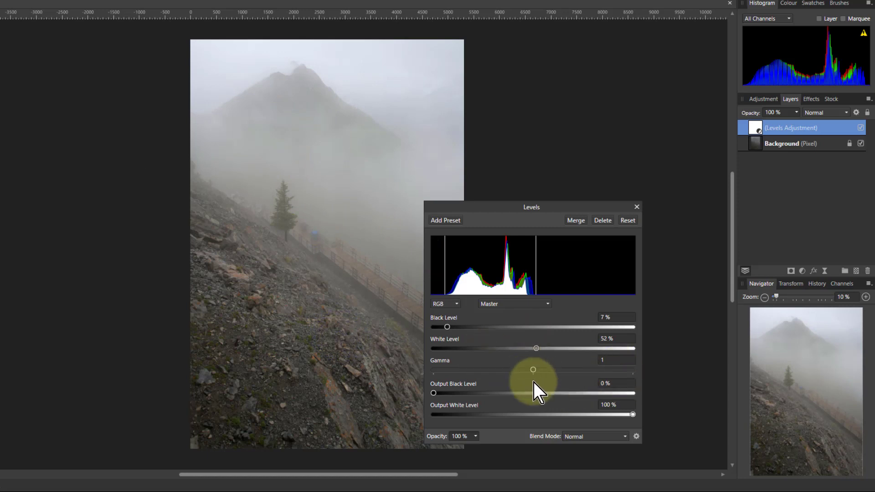
mouse_move(532, 370)
mouse_down()
mouse_move(565, 374)
mouse_move(527, 373)
mouse_move(532, 379)
mouse_up()
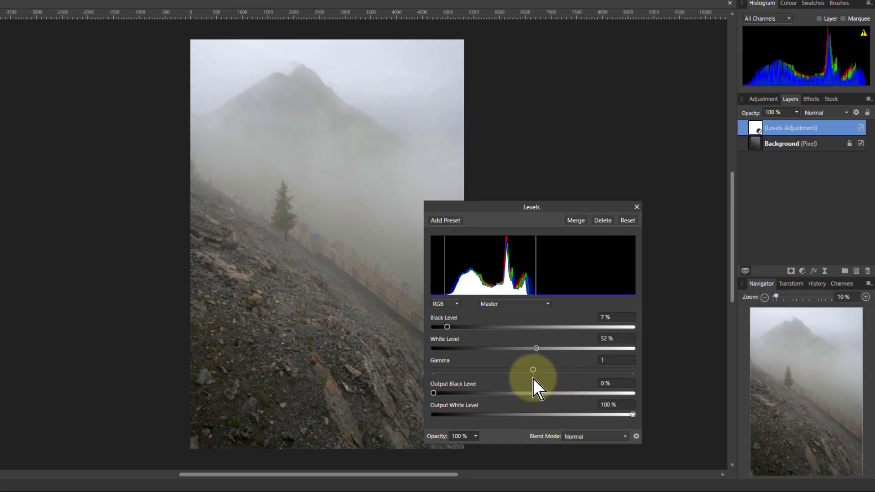
click(637, 207)
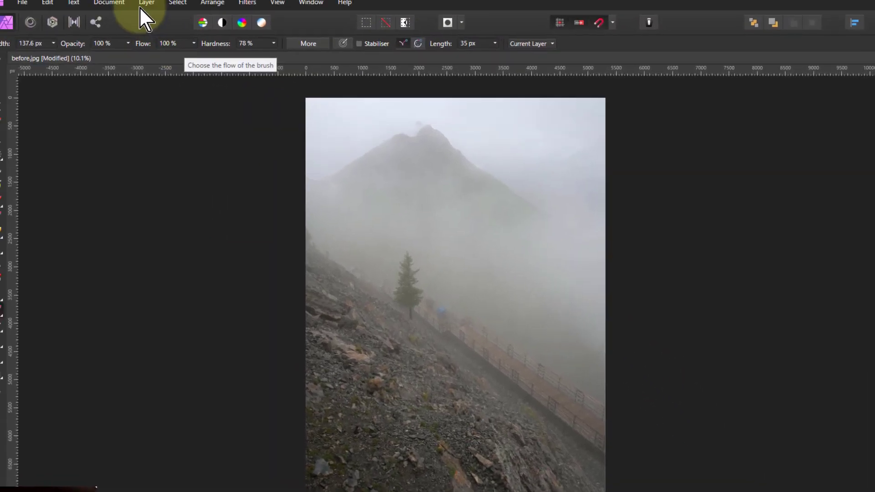
- Merge visible into a new pixel layer, rename Levels to 'Fix histogram', and rename the merged layer 'Dehaze'
click(138, 8)
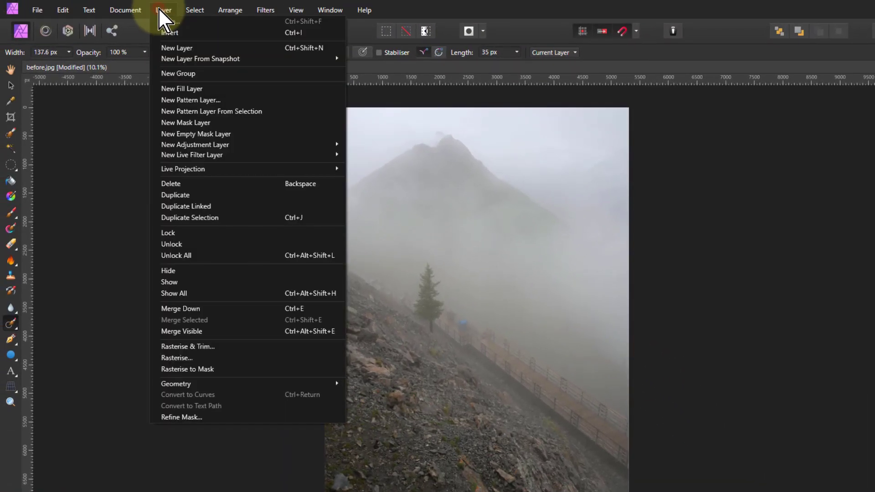
click(295, 331)
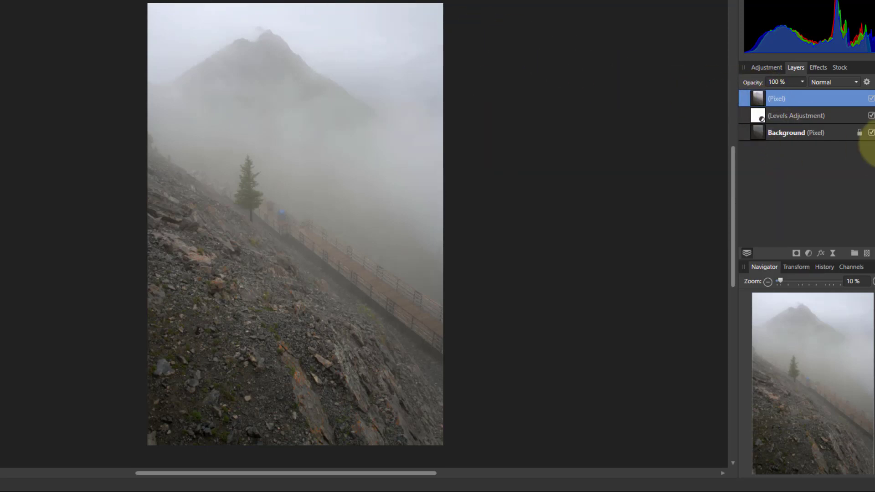
click(795, 117)
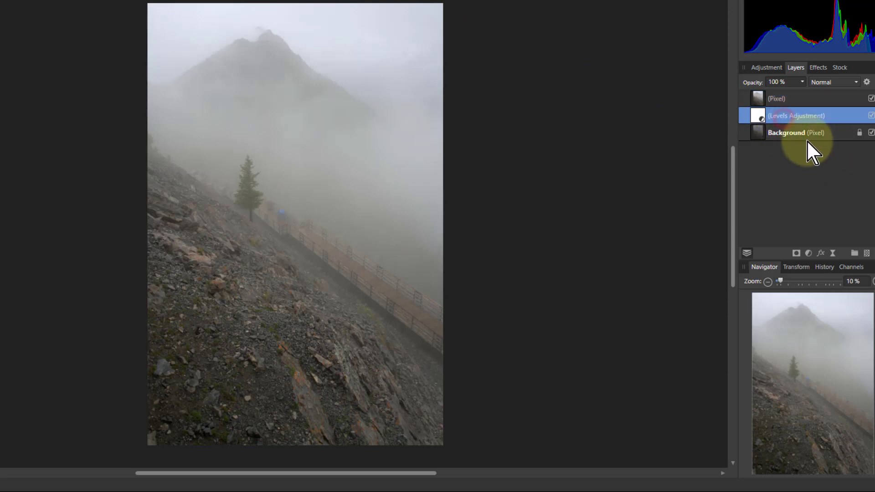
double_click(791, 118)
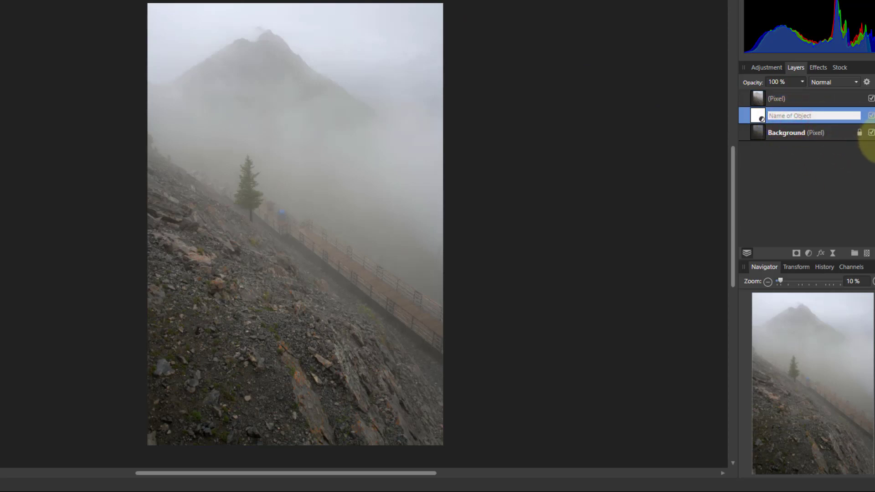
text(Fix histogram)
key(Return)
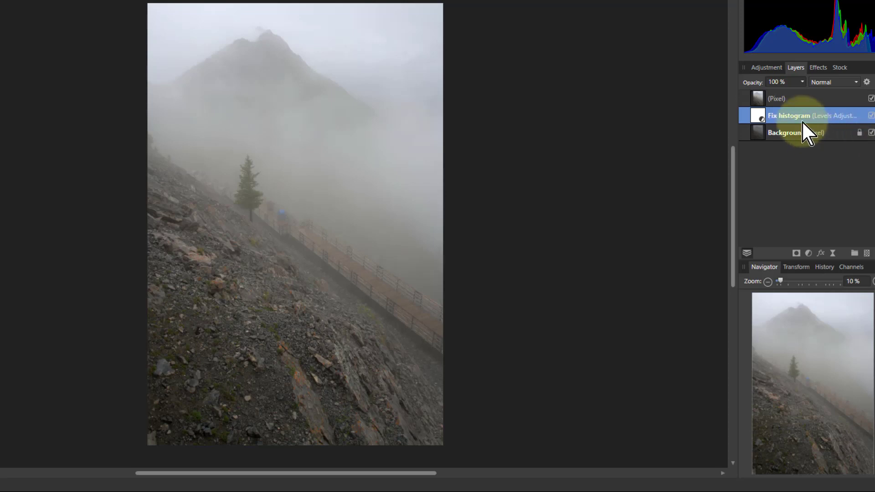
click(777, 99)
double_click(785, 99)
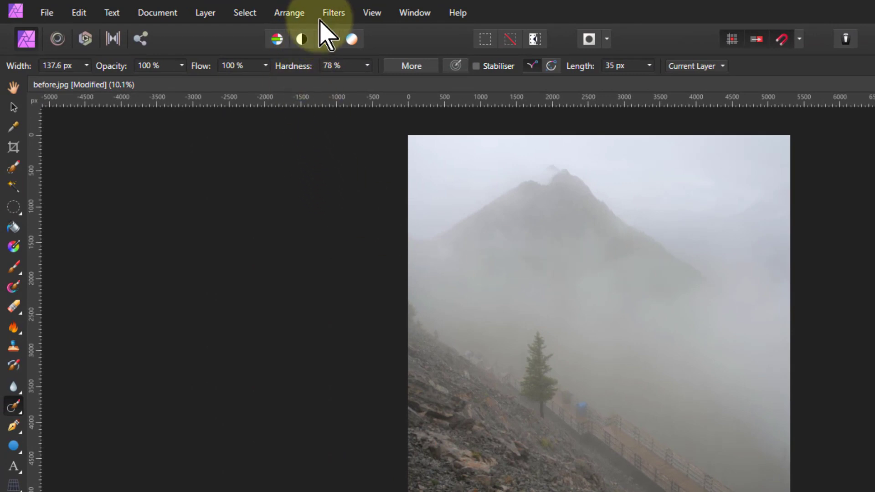
- Apply Haze Removal to the Dehaze layer with increased Distance and Strength and Exposure Correction reset
click(325, 14)
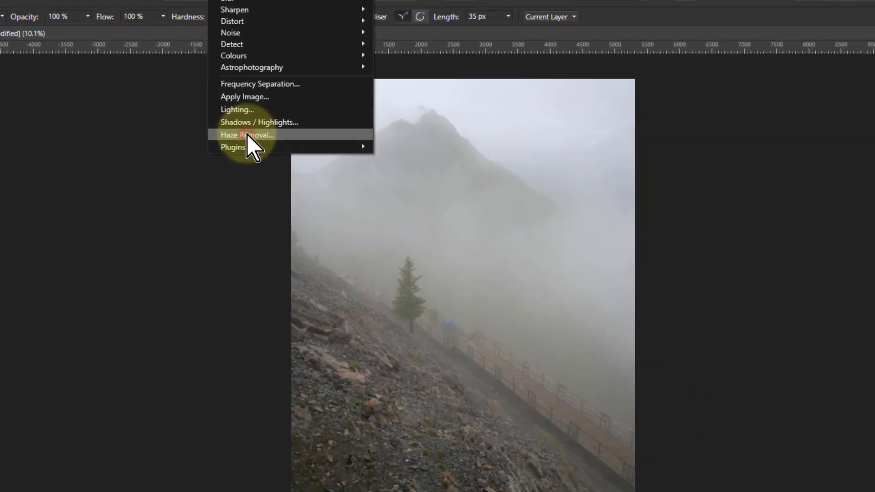
click(360, 198)
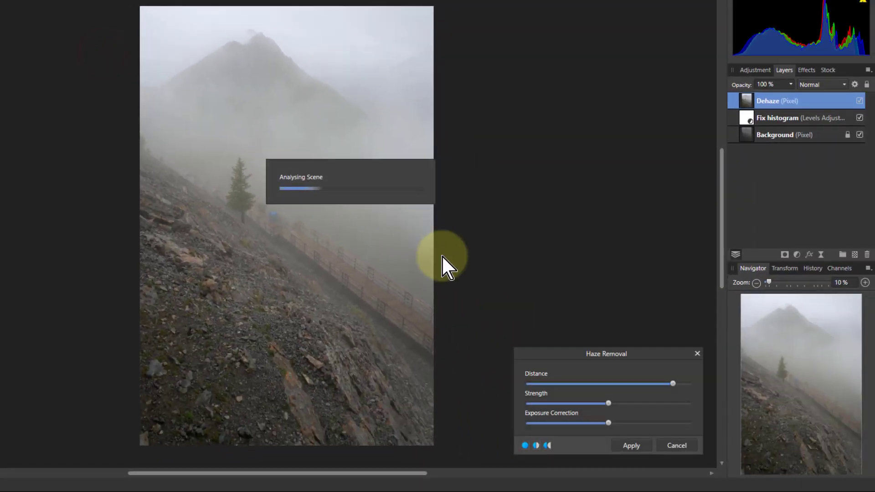
drag(587, 403, 598, 391)
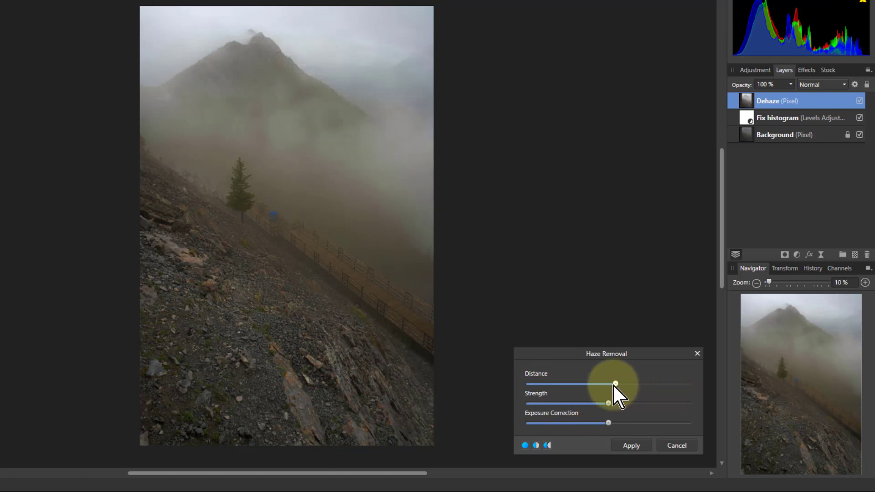
drag(610, 384, 543, 394)
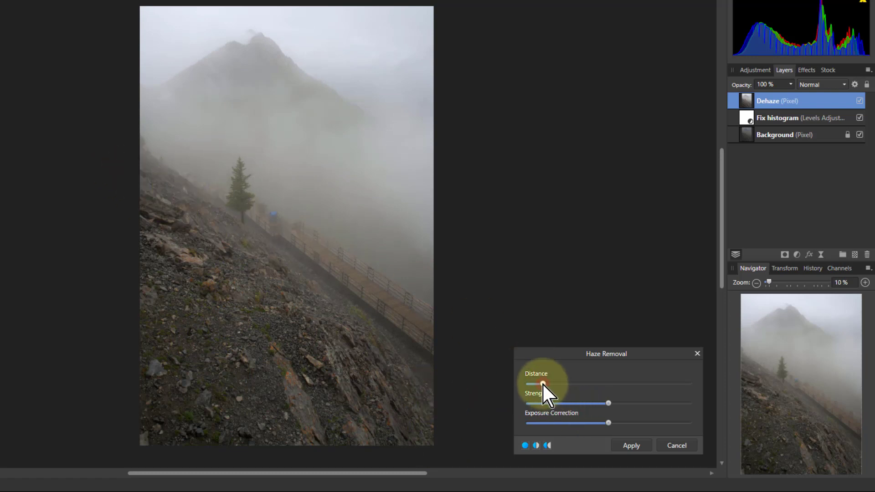
drag(542, 383, 633, 383)
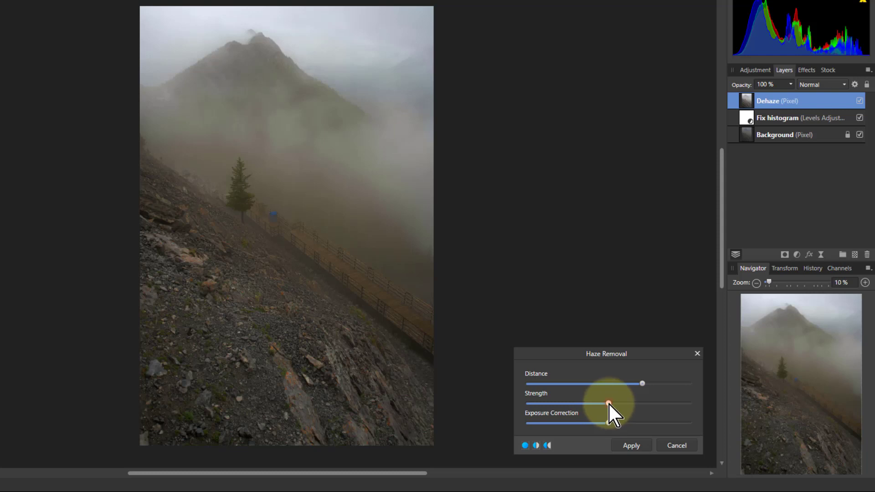
drag(609, 403, 643, 404)
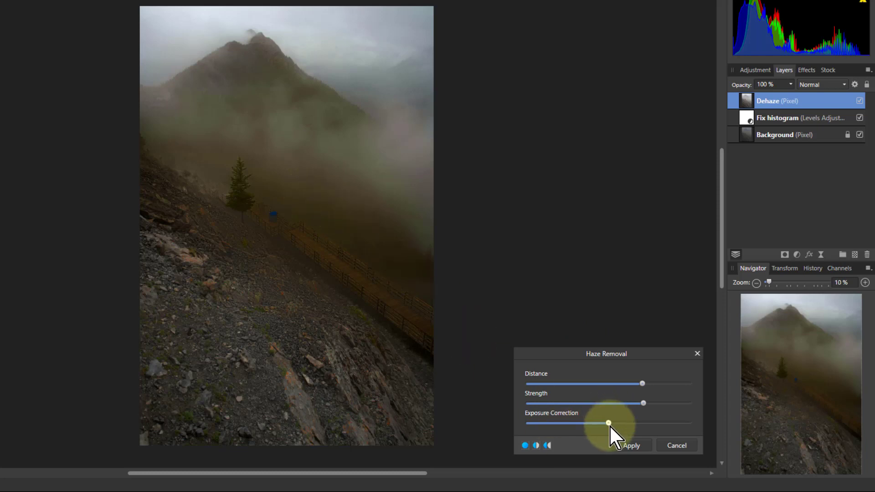
drag(609, 424, 655, 423)
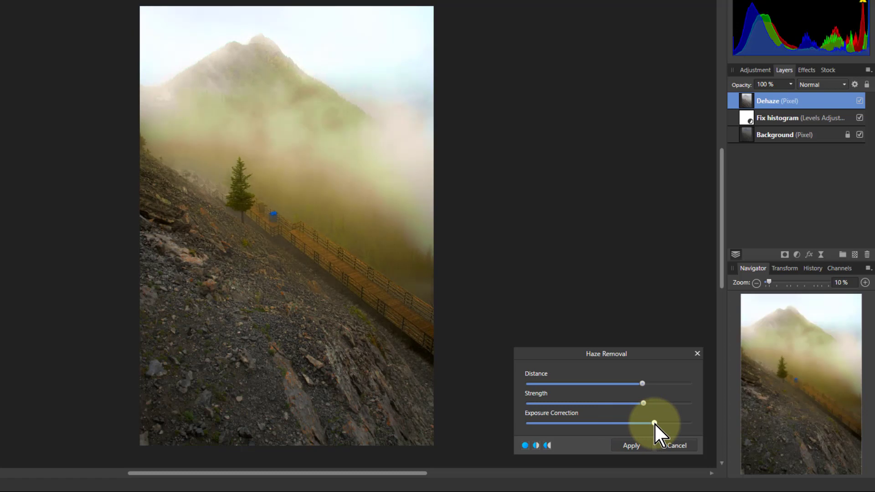
double_click(654, 422)
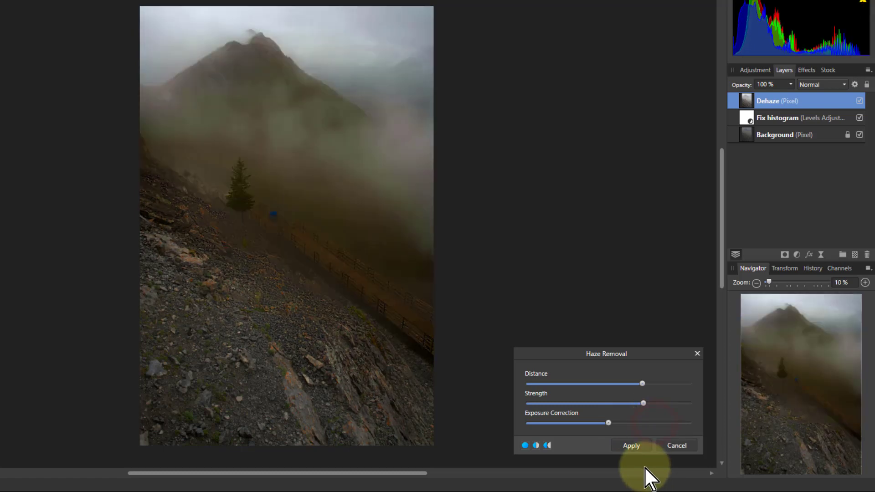
click(638, 446)
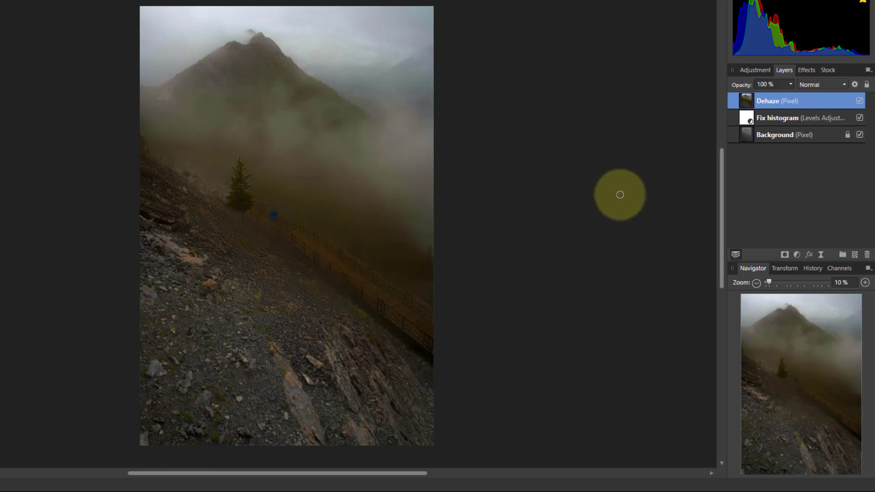
- Add a mask to the Dehaze layer and invert it to black, hiding the haze removal
click(785, 255)
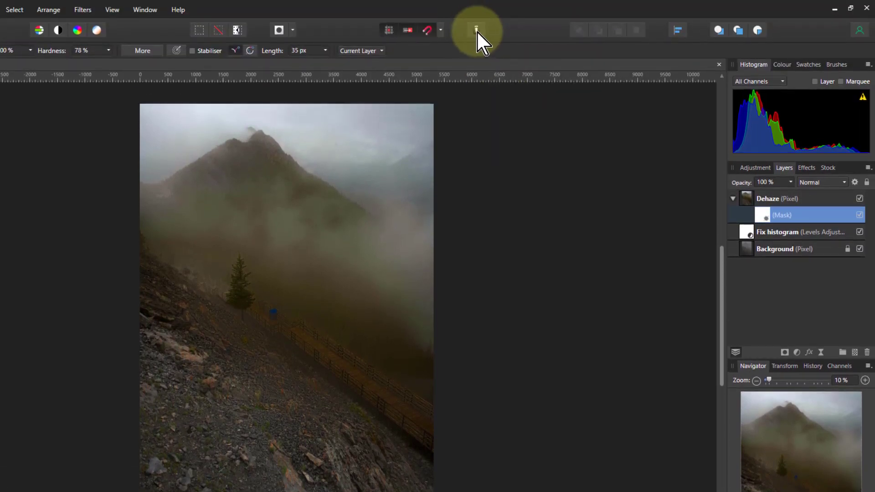
click(476, 30)
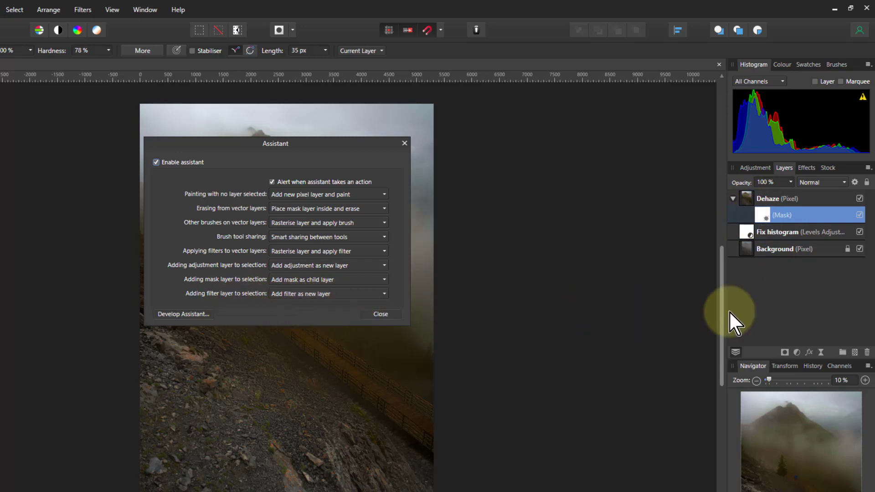
click(404, 143)
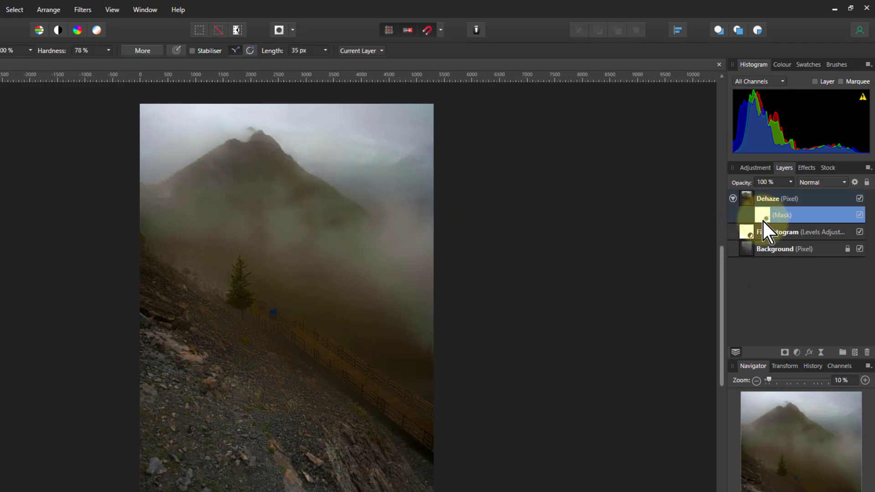
key(ctrl+i)
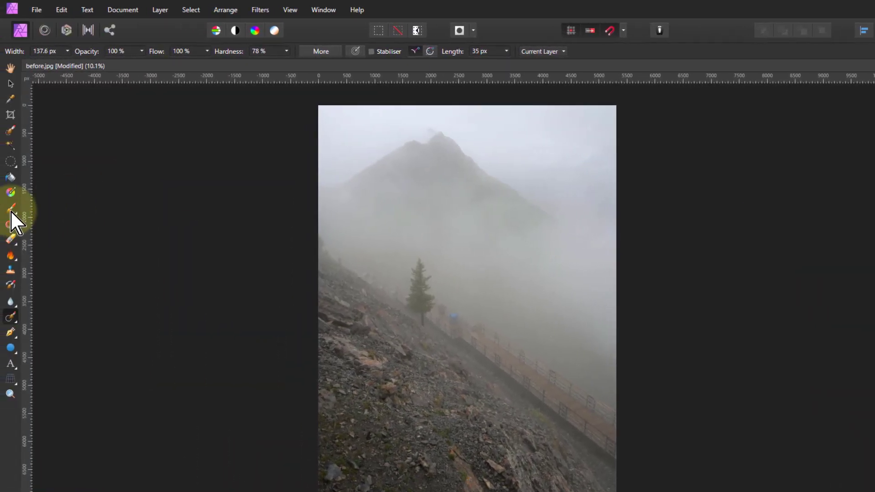
- Switch to the Paint Brush and paint the dehaze back over the sky and mountain
click(11, 210)
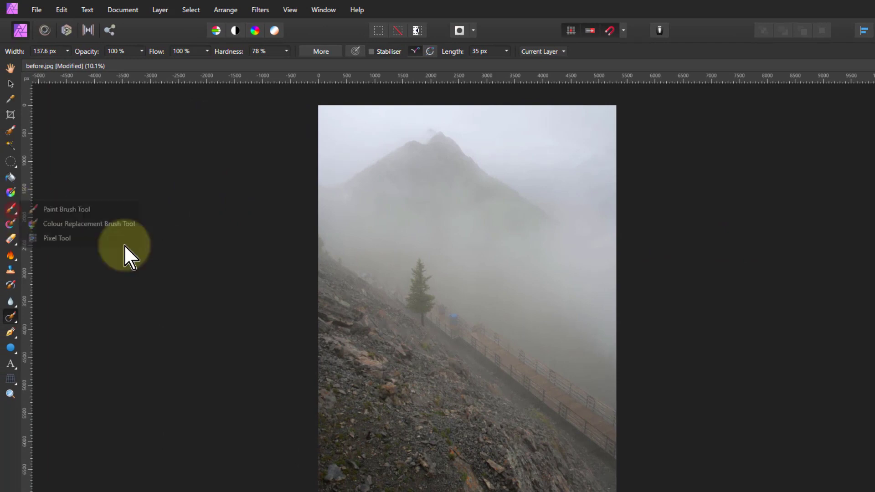
click(50, 209)
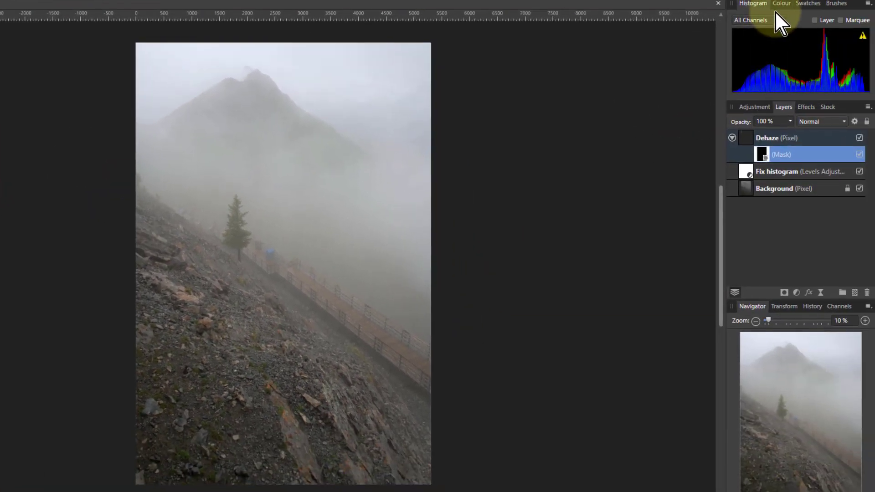
click(777, 5)
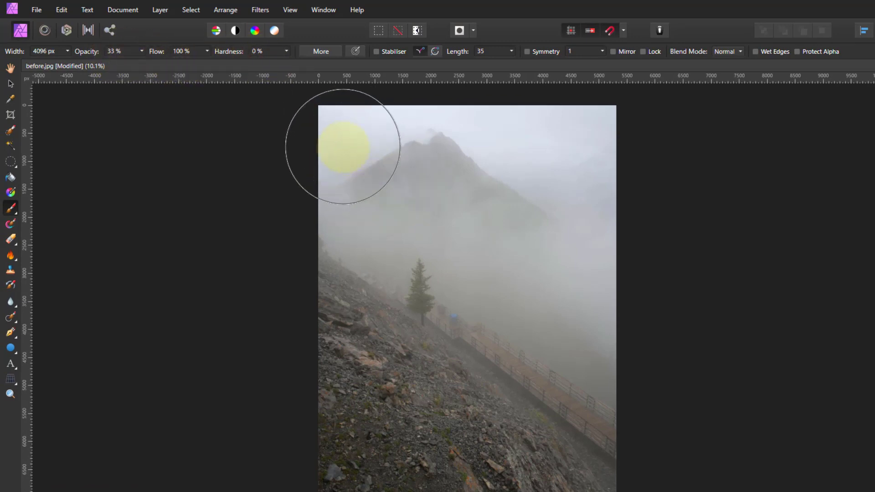
mouse_move(322, 143)
mouse_down()
mouse_move(629, 153)
mouse_move(674, 169)
mouse_move(366, 144)
mouse_move(535, 205)
mouse_move(747, 255)
mouse_move(633, 181)
mouse_move(584, 198)
mouse_move(328, 150)
mouse_move(672, 146)
mouse_move(534, 159)
mouse_move(315, 155)
mouse_move(331, 142)
mouse_move(593, 194)
mouse_move(678, 257)
mouse_move(649, 196)
mouse_move(473, 106)
mouse_move(350, 129)
mouse_move(639, 140)
mouse_move(579, 140)
mouse_up()
mouse_move(339, 139)
mouse_down()
mouse_move(248, 132)
mouse_move(268, 136)
mouse_up()
mouse_move(349, 132)
mouse_down()
mouse_move(527, 190)
mouse_move(685, 263)
mouse_move(497, 151)
mouse_up()
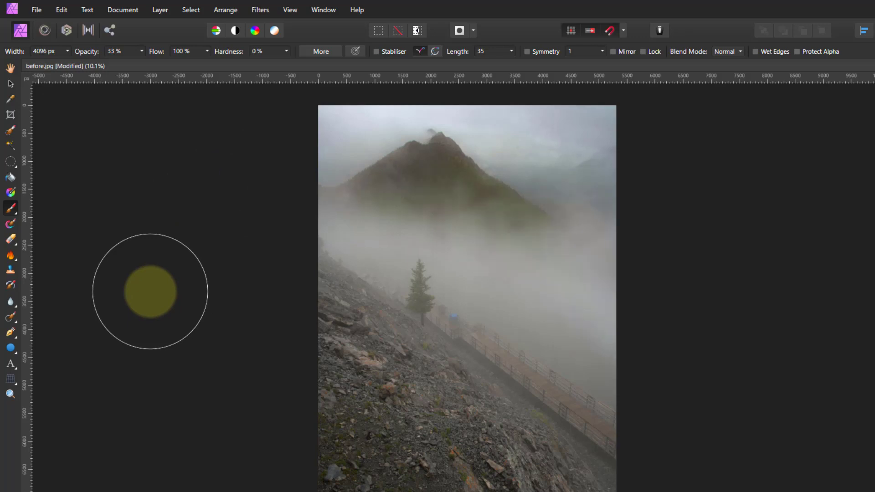
click(328, 141)
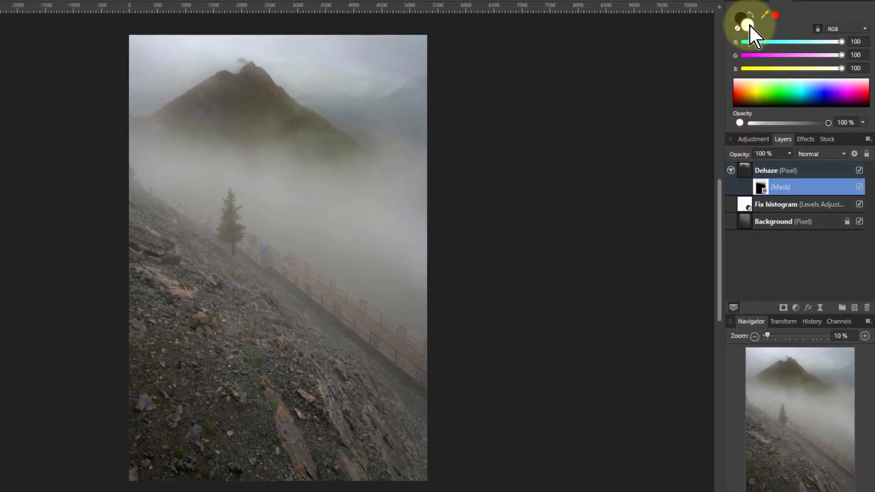
- Switch the colour to black and dab the dehaze out of the misty middle and lower fog
click(741, 21)
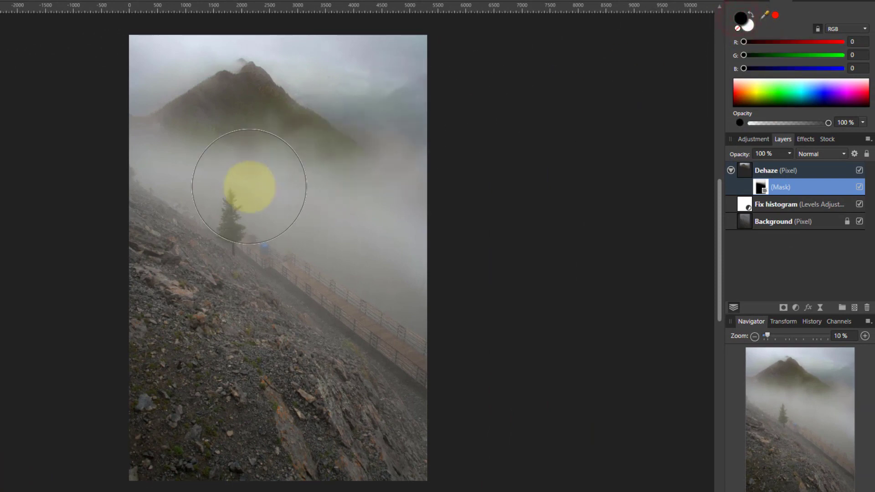
click(269, 172)
click(252, 156)
click(322, 192)
click(264, 170)
click(204, 154)
click(296, 173)
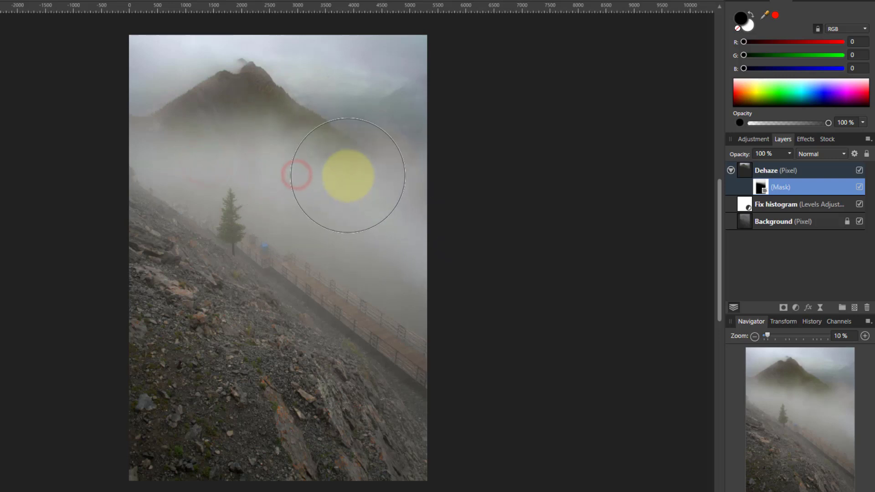
click(201, 175)
click(267, 172)
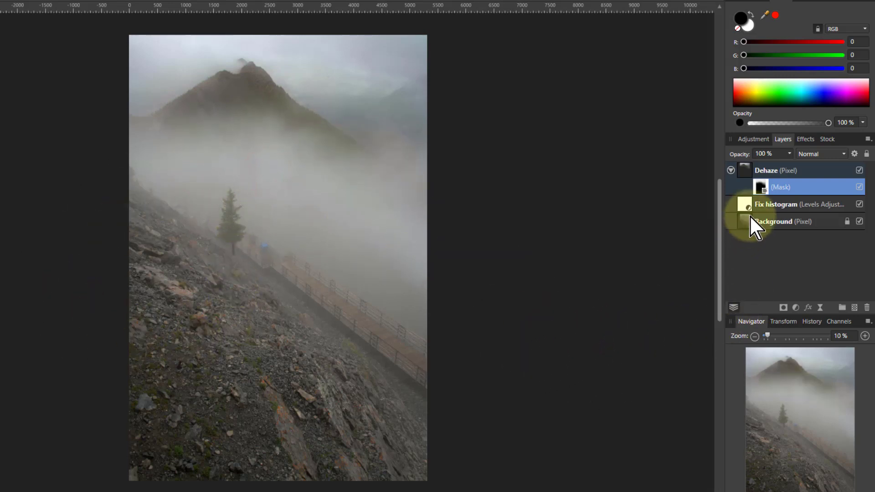
- Add a Curves adjustment above Dehaze with a point at 0.666 lowered to 0.499
click(739, 171)
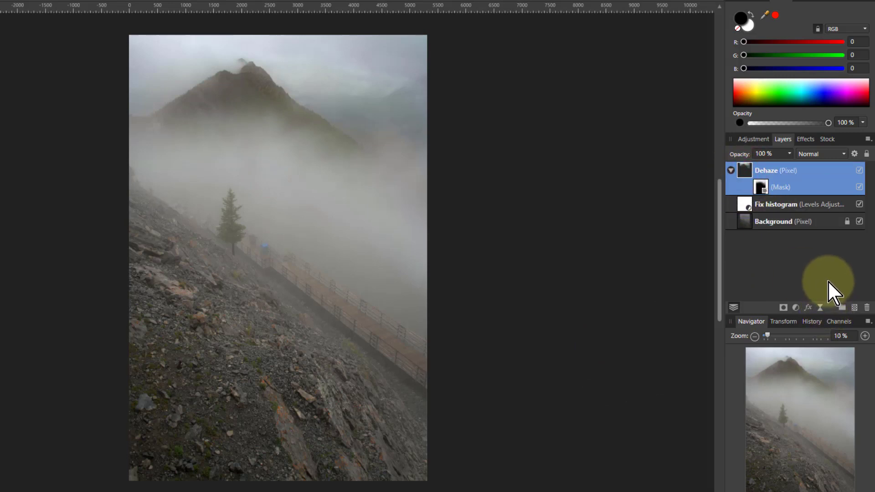
click(797, 308)
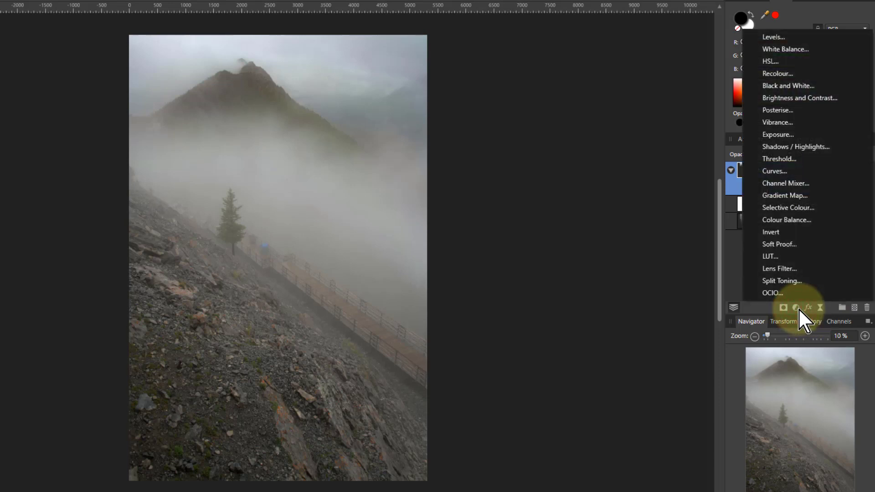
click(775, 171)
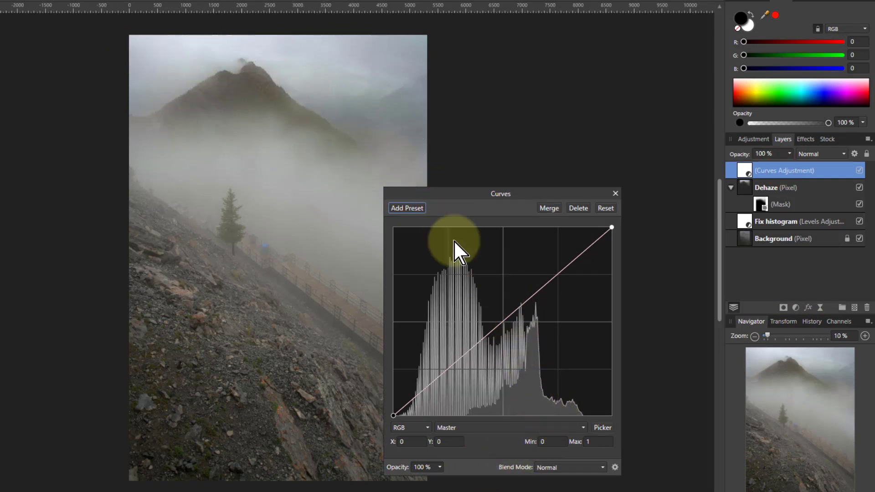
click(503, 322)
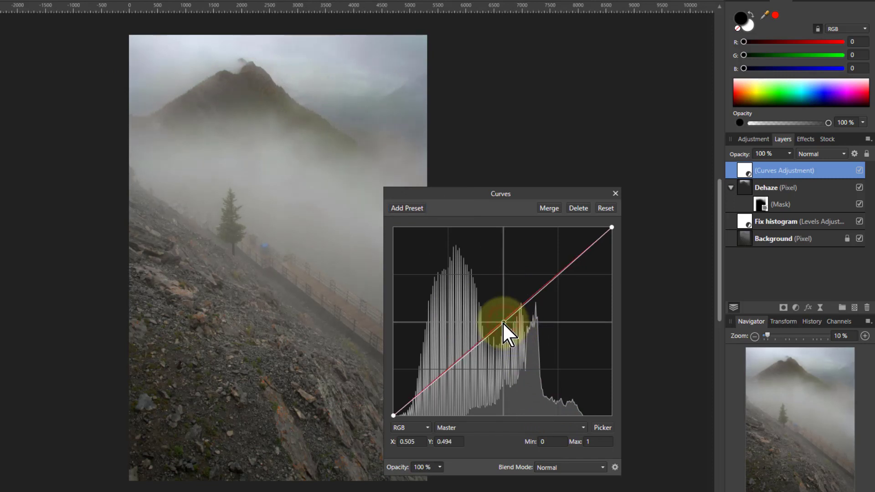
mouse_move(503, 322)
mouse_down()
mouse_move(543, 330)
mouse_move(539, 321)
mouse_up()
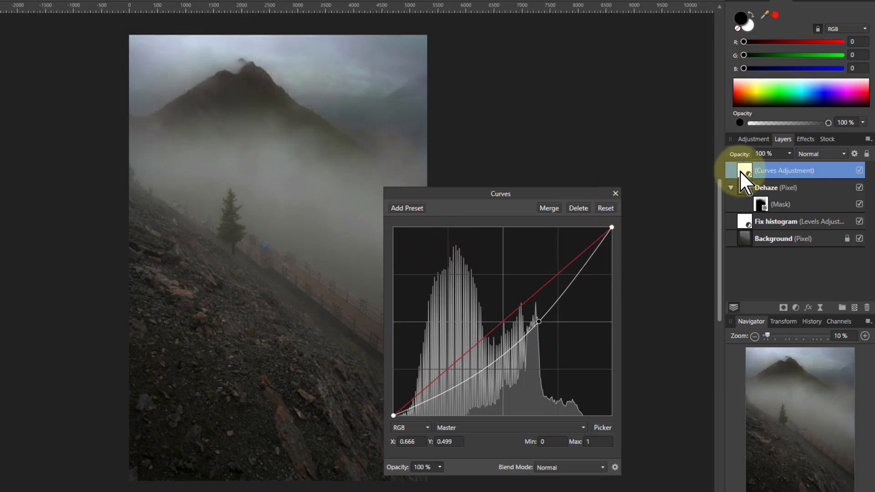
- Rename the curves layer to 'Sky darken'
double_click(756, 170)
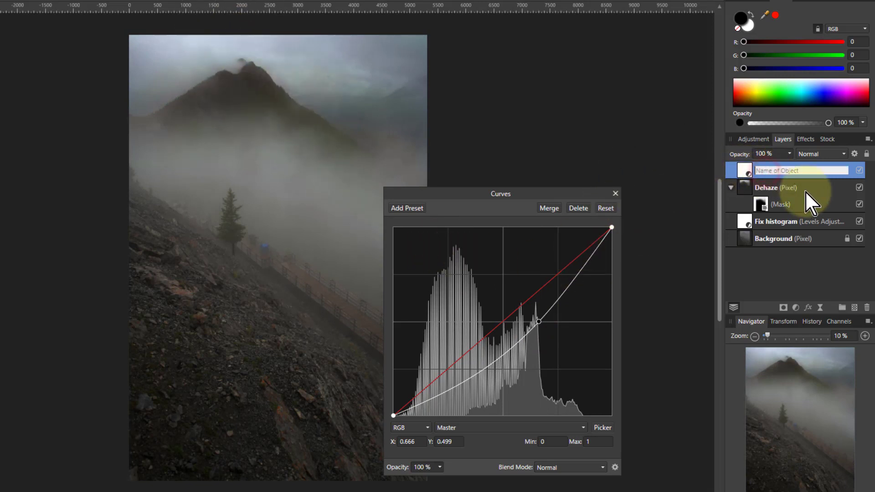
text(Sky)
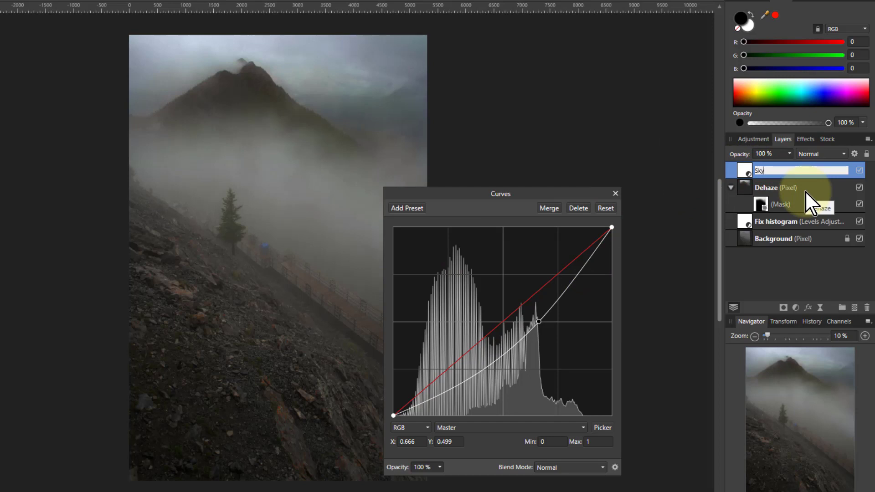
text( darken)
key(Return)
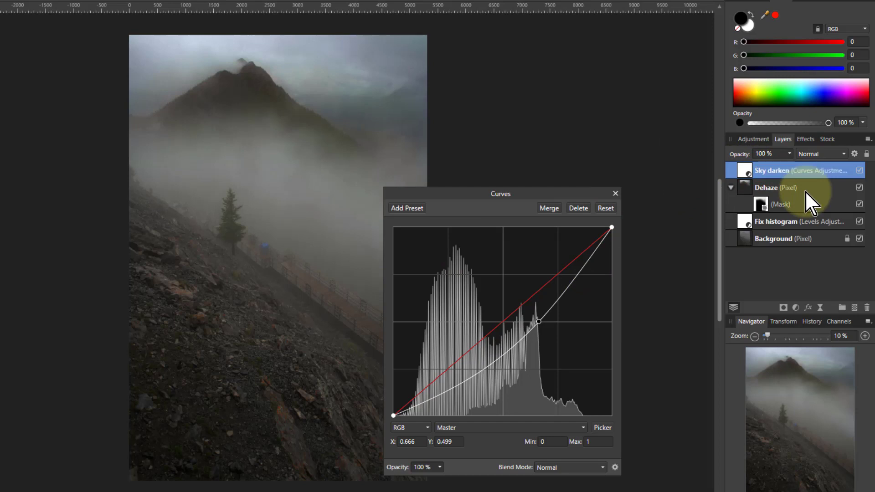
click(616, 193)
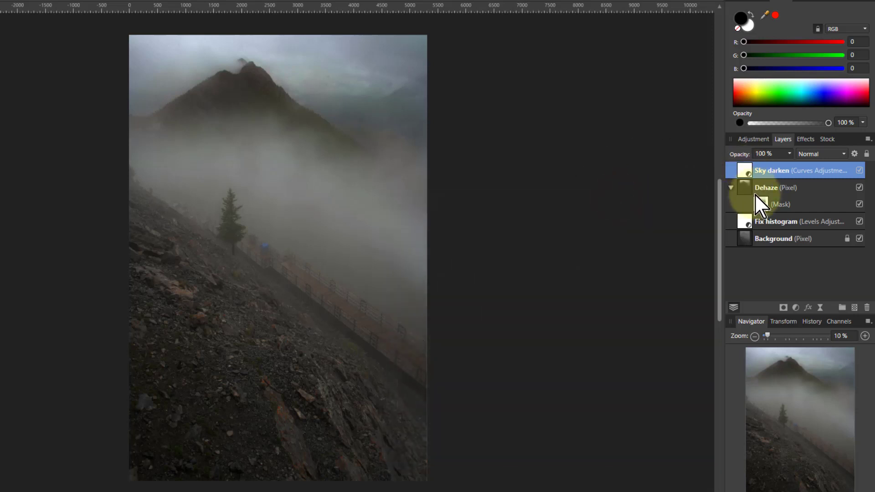
- Invert the Sky darken mask, then paint white over the sky and mountain peak
key(ctrl+i)
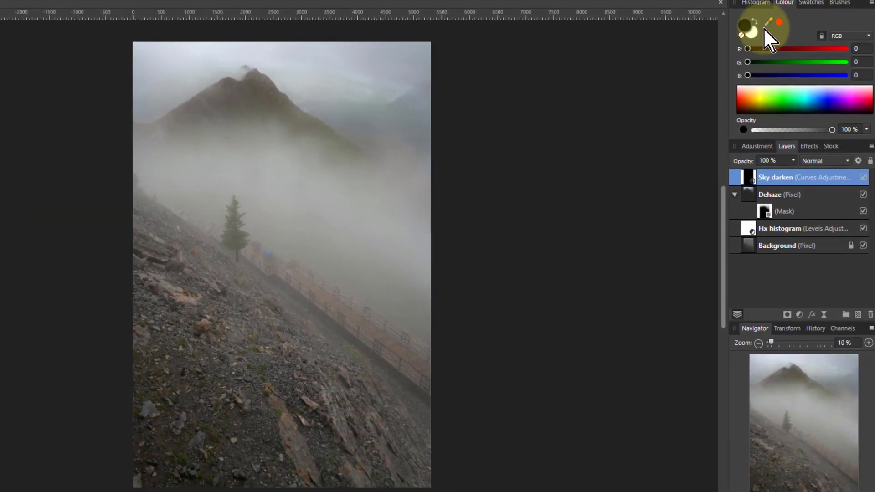
click(753, 22)
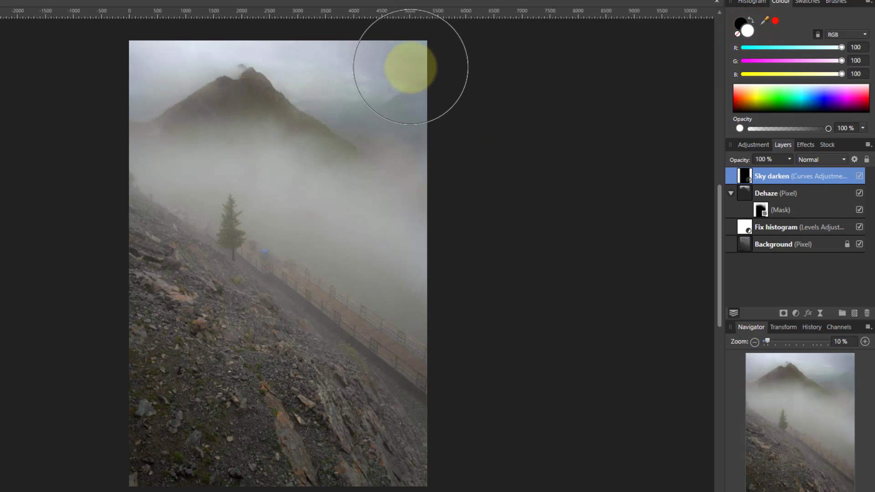
mouse_move(410, 67)
mouse_down()
mouse_move(73, 61)
mouse_move(426, 54)
mouse_move(126, 57)
mouse_up()
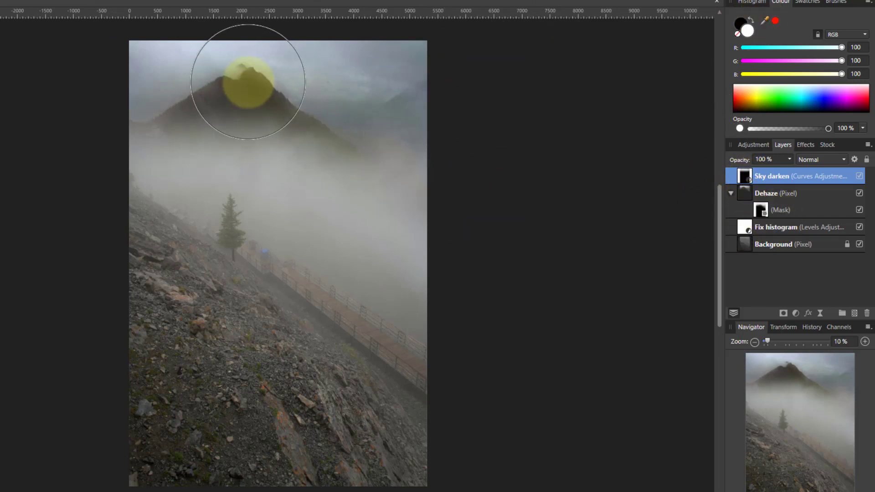
mouse_move(246, 74)
mouse_down()
mouse_move(398, 61)
mouse_move(211, 43)
mouse_move(87, 43)
mouse_move(238, 98)
mouse_move(224, 102)
mouse_move(138, 51)
mouse_up()
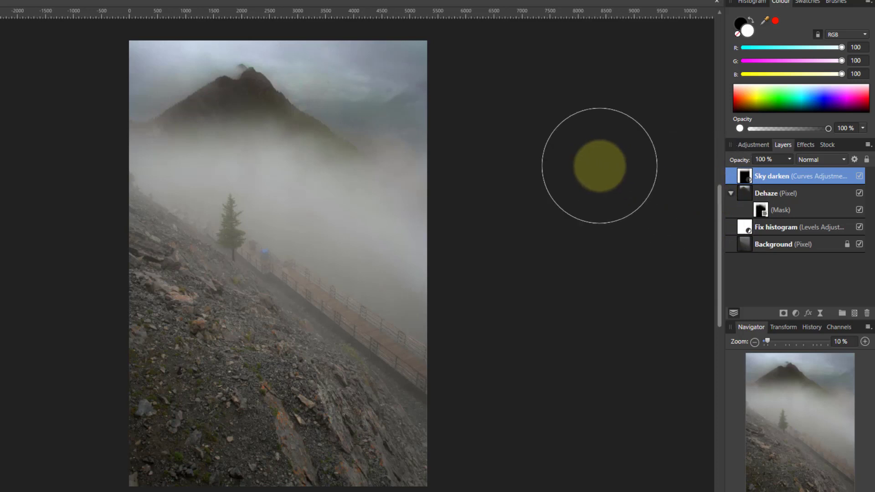
- Add a Brightness and Contrast adjustment with Contrast 62% and Brightness 9%
click(796, 314)
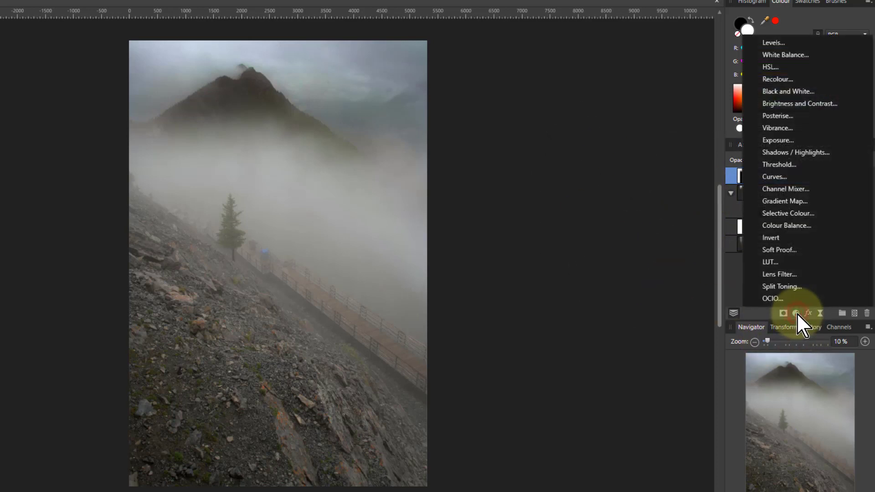
click(780, 104)
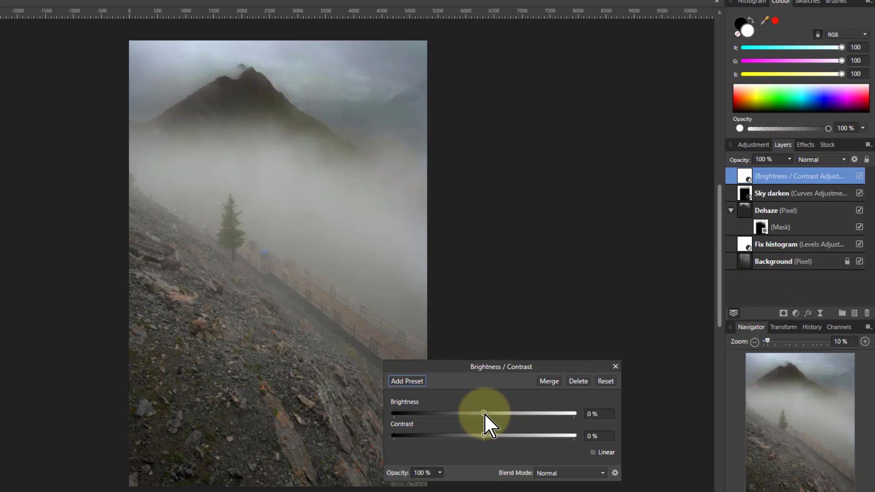
drag(485, 435, 540, 436)
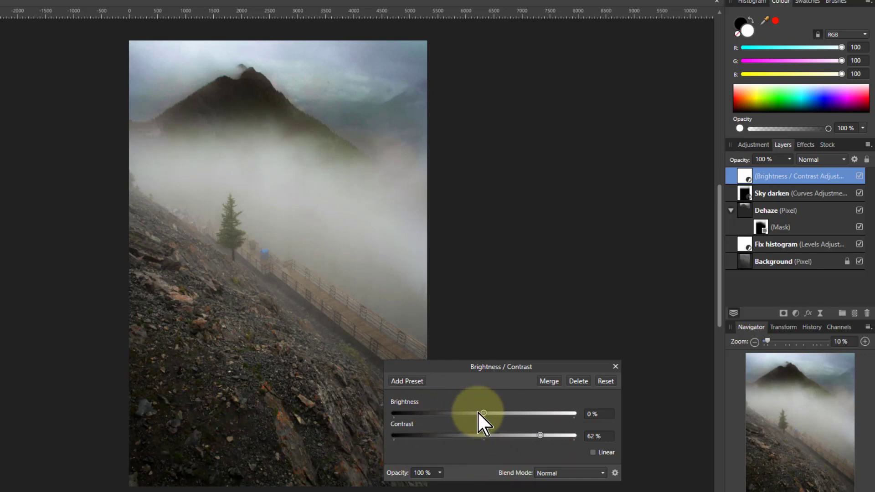
mouse_move(483, 412)
mouse_down()
mouse_move(504, 412)
mouse_move(497, 415)
mouse_up()
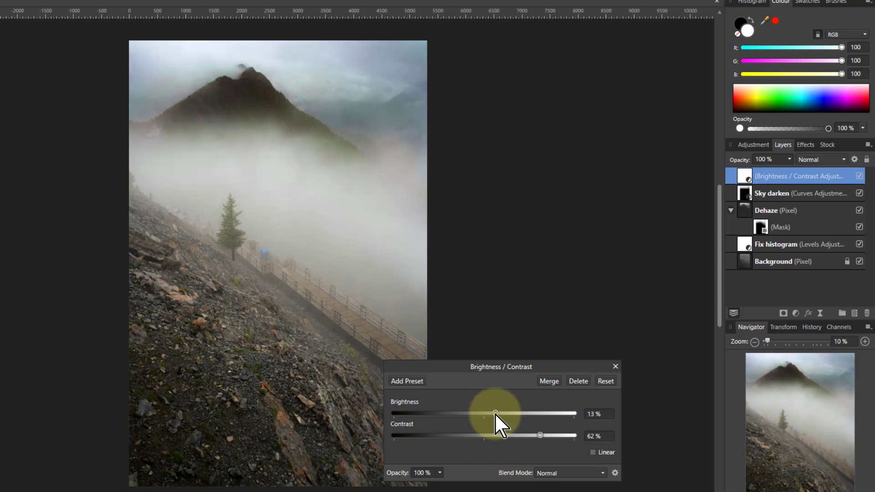
drag(493, 413, 492, 412)
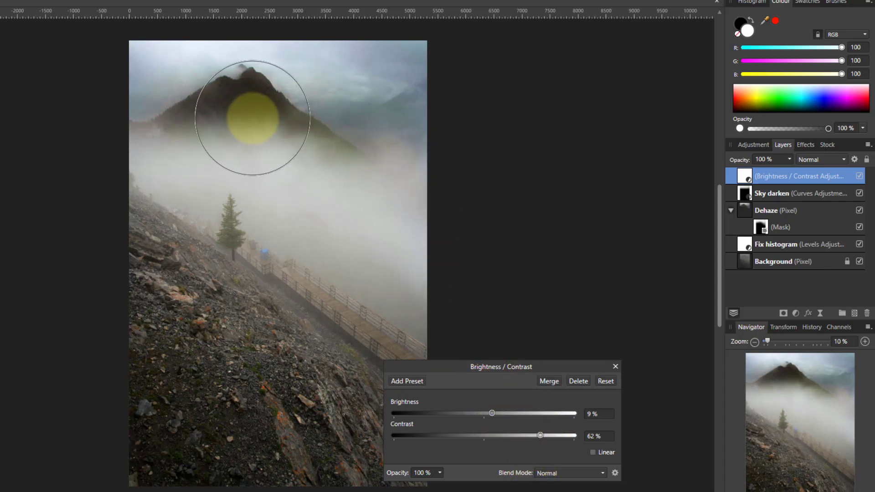
mouse_move(540, 436)
mouse_down()
mouse_move(561, 436)
mouse_move(540, 435)
mouse_up()
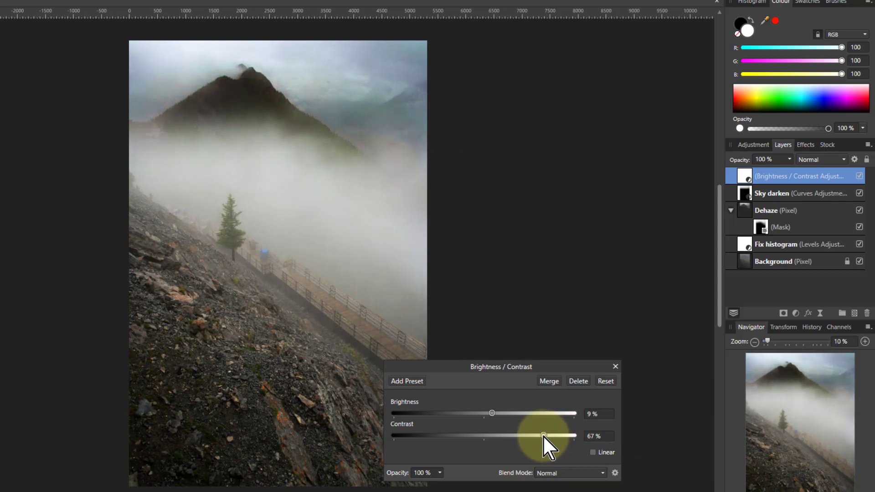
click(558, 361)
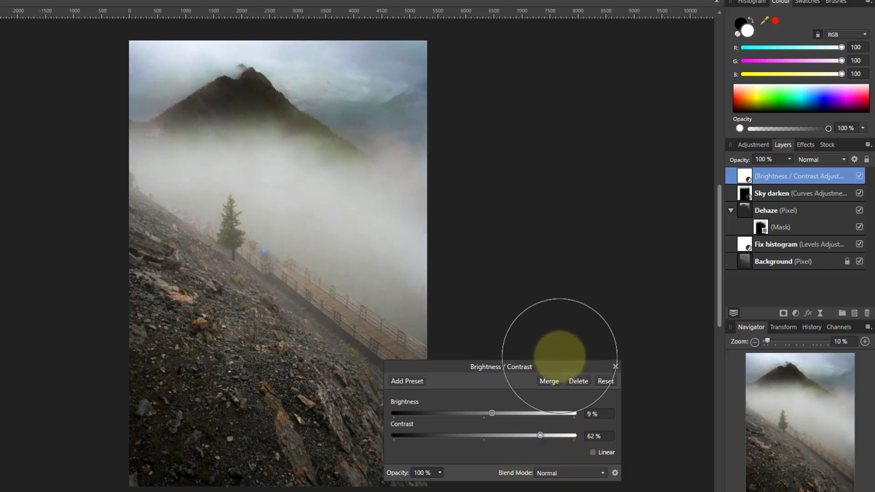
click(615, 367)
- Rename the brightness/contrast layer to 'Contrast overall'
double_click(774, 177)
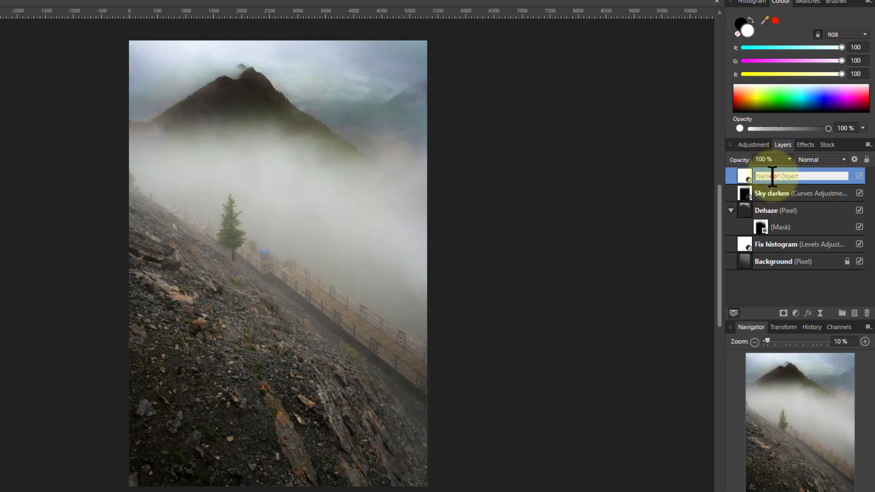
text(Cont)
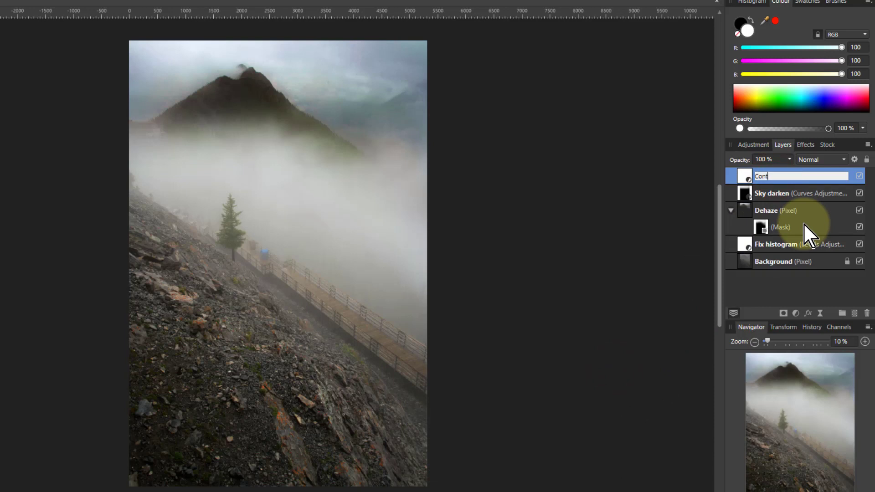
text(rast overall)
key(Return)
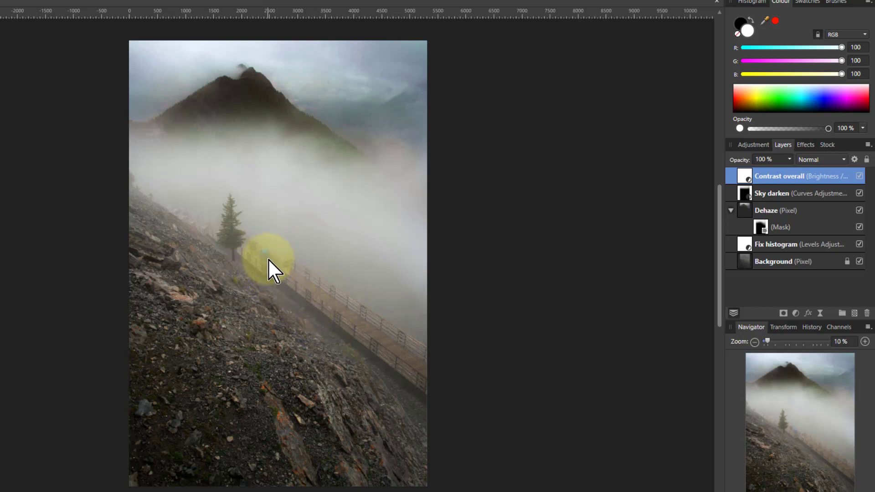
- Zoom in to about 147% on the blue bin on the foggy boardwalk
scroll(264, 256, up, 4)
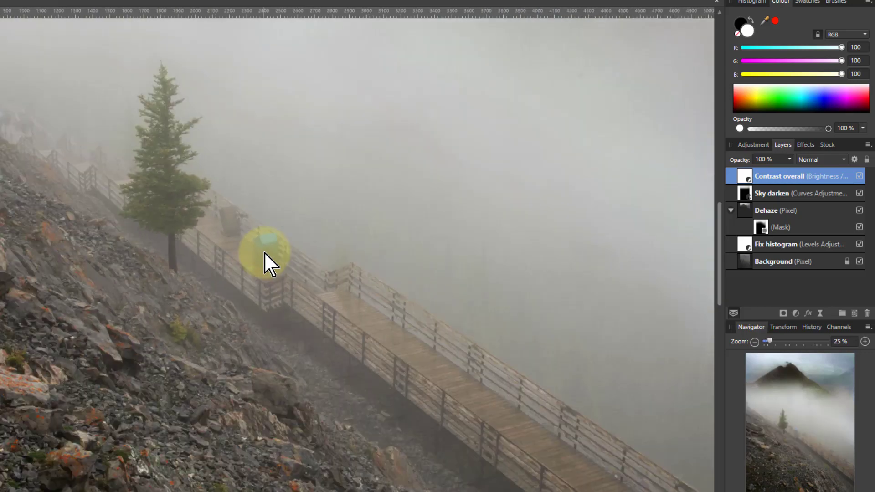
scroll(264, 252, up, 4)
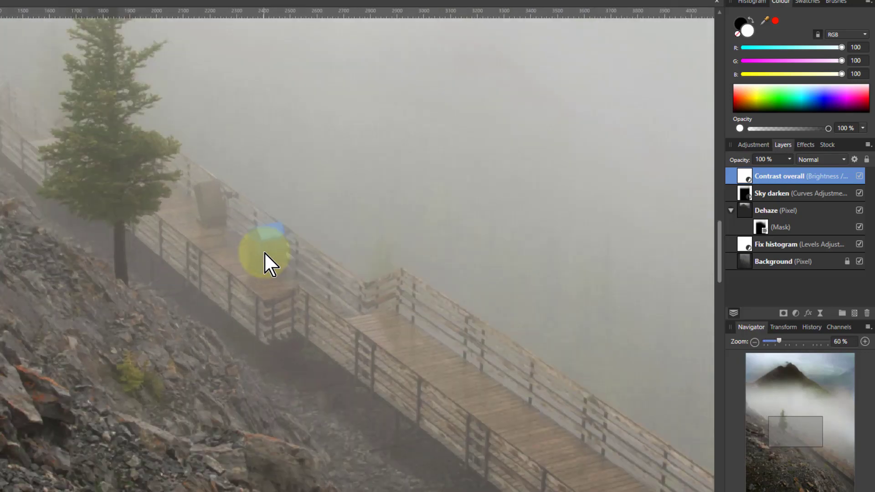
scroll(264, 252, up, 2)
scroll(283, 261, up, 2)
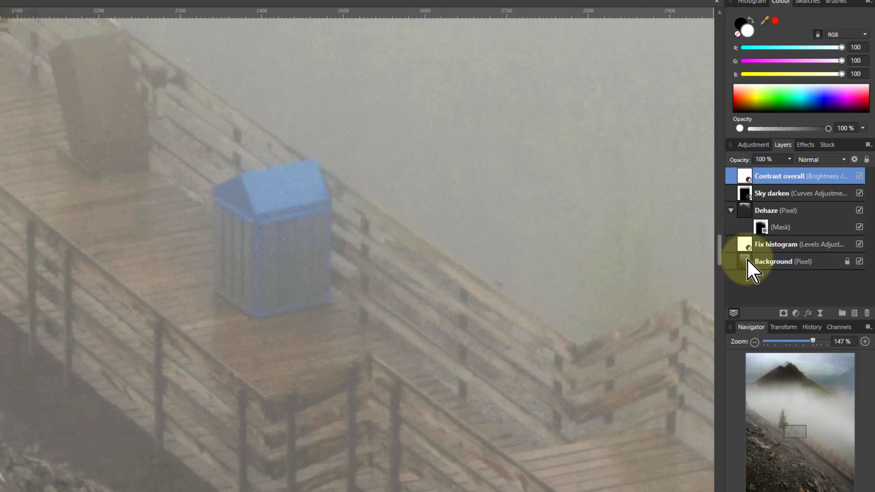
- Add an HSL adjustment targeting the blue range, sampled from the bin with the Picker
click(795, 313)
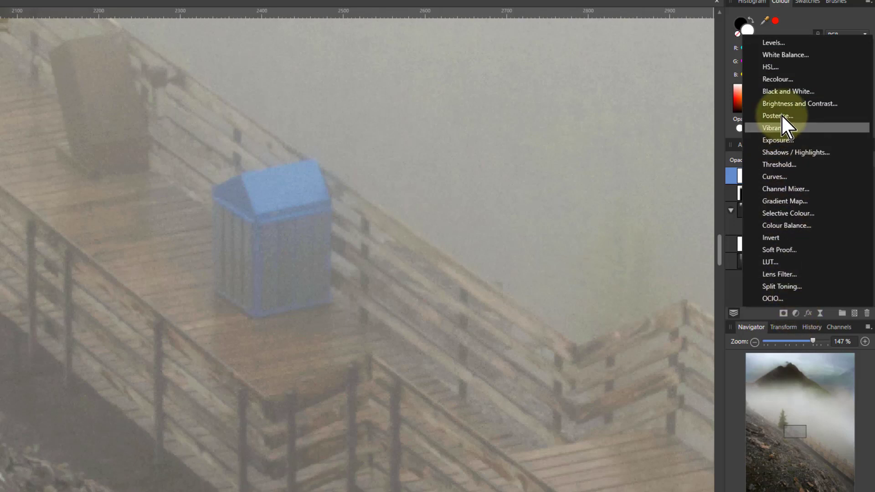
click(770, 67)
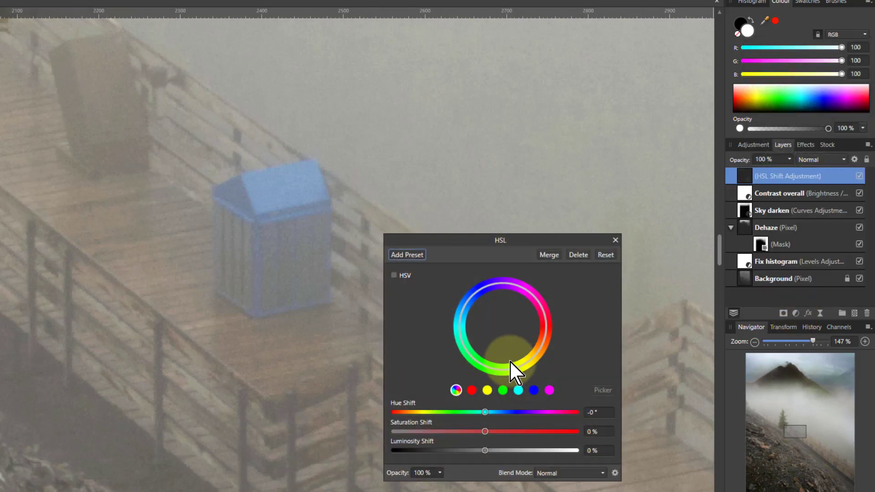
click(534, 390)
click(600, 390)
click(278, 189)
mouse_move(300, 178)
mouse_down()
mouse_move(273, 179)
mouse_move(295, 194)
mouse_up()
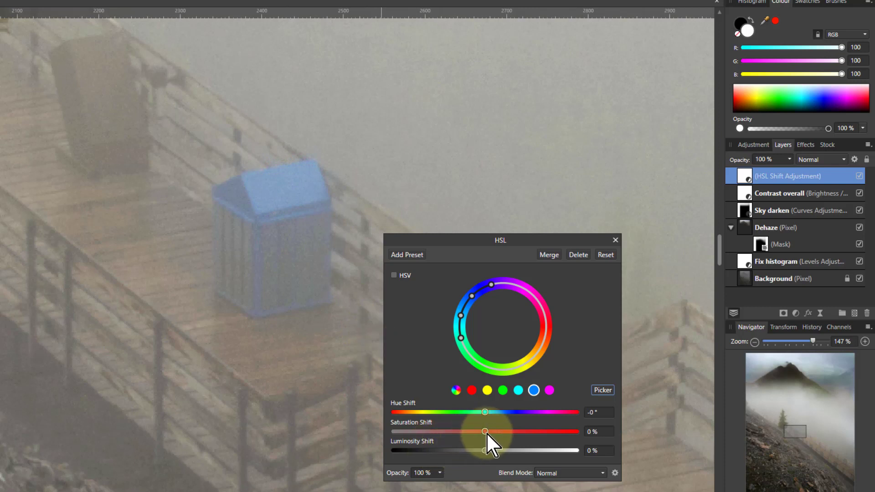
- Lower the blue Saturation Shift to -64% to mute the bin
drag(484, 431, 456, 432)
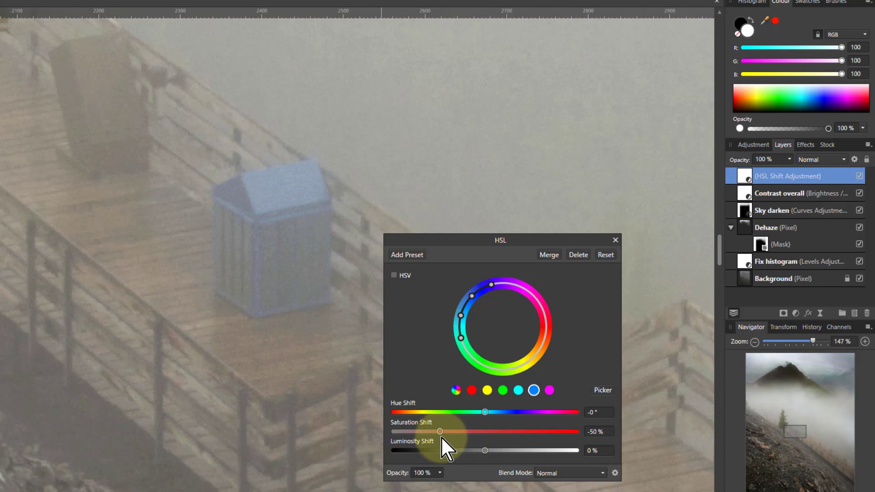
key(ctrl+0)
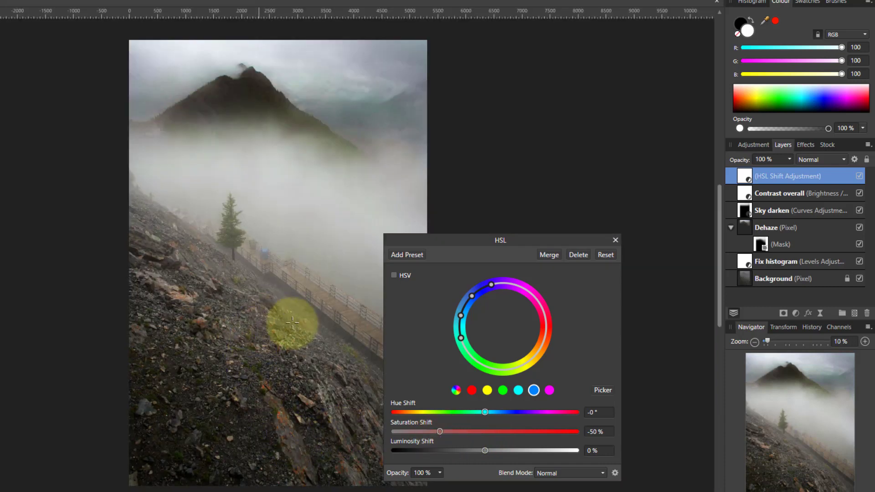
drag(441, 431, 600, 430)
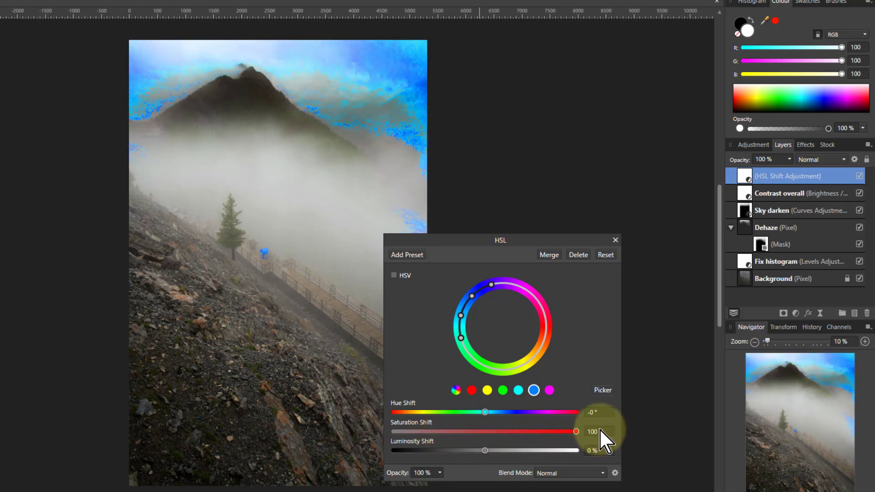
drag(600, 430, 444, 438)
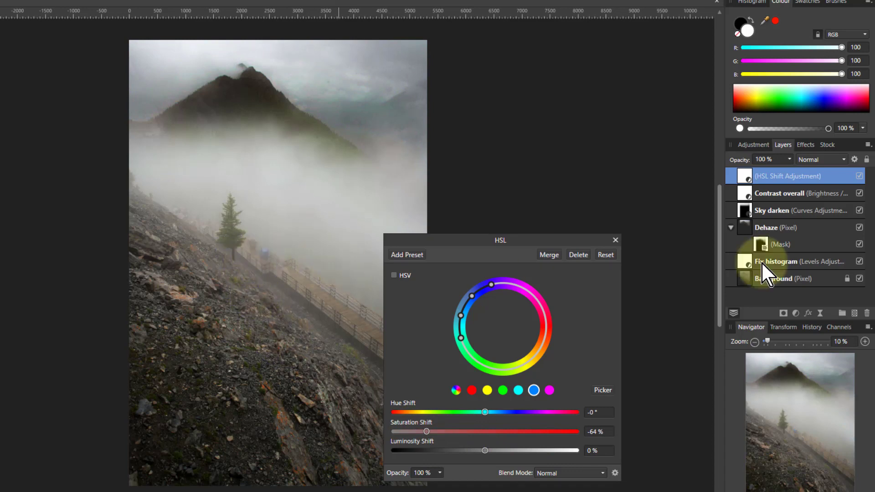
- Paint the bin onto the HSL layer's mask with a smaller brush at 100% opacity
click(743, 177)
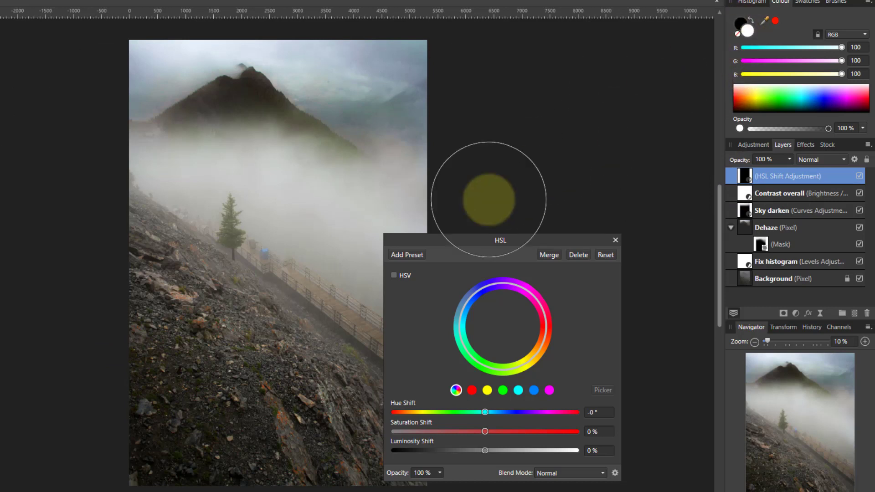
key(bracketleft)
key(bracketleft)
key(bracketleft)
key(bracketleft)
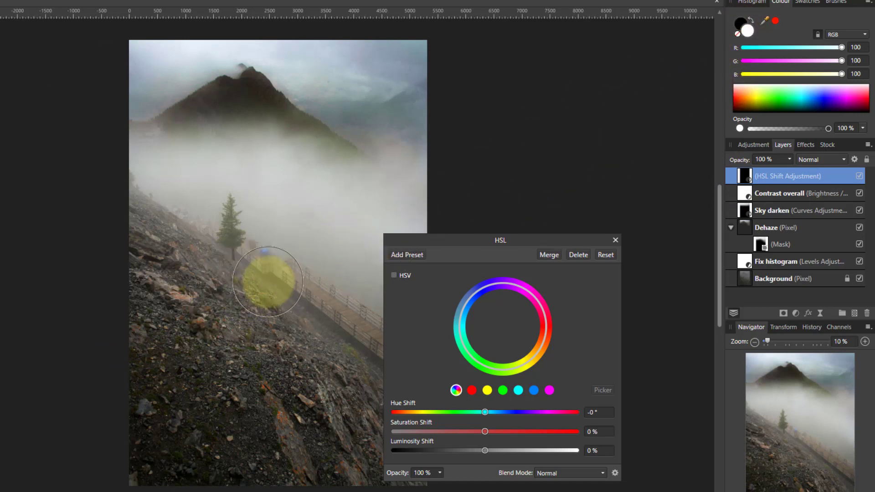
scroll(260, 261, up, 10)
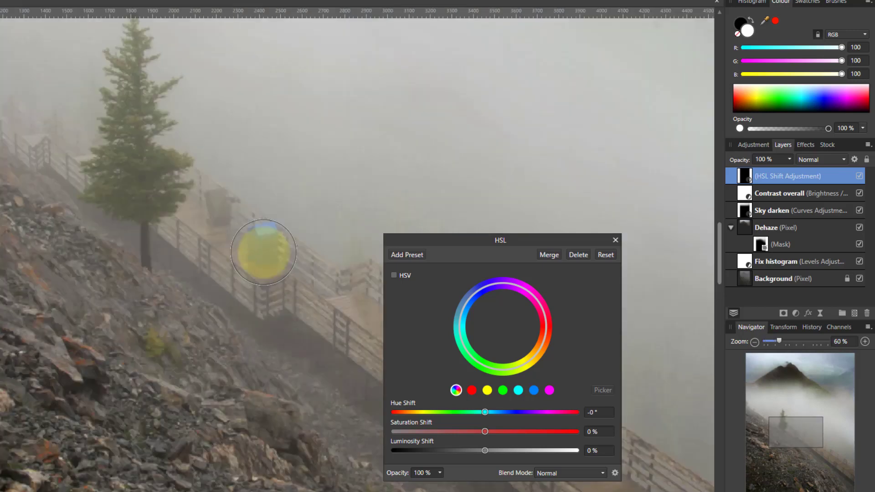
scroll(263, 251, up, 1)
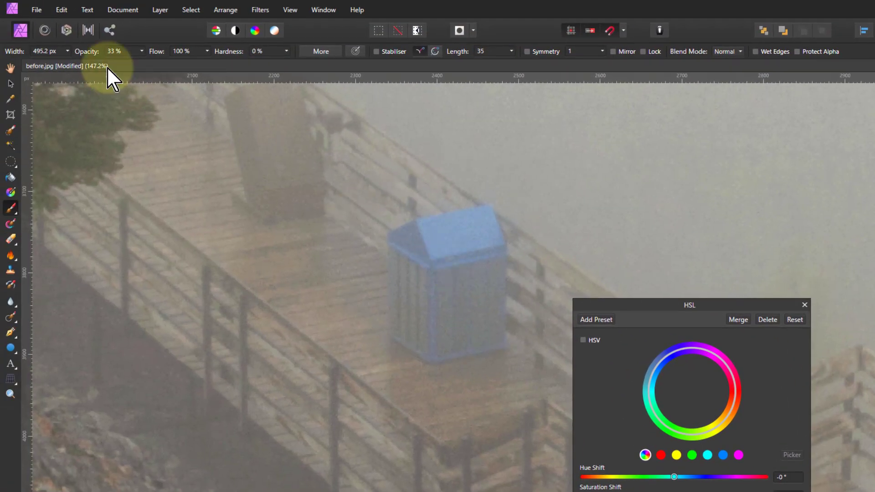
drag(139, 53, 191, 63)
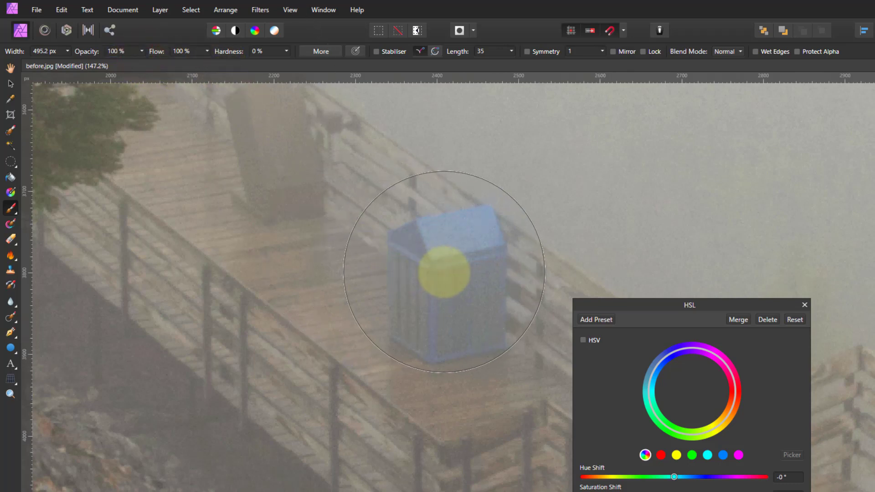
key(bracketleft)
mouse_move(457, 273)
mouse_down()
mouse_move(451, 242)
mouse_move(452, 301)
mouse_move(464, 332)
mouse_move(453, 260)
mouse_move(445, 267)
mouse_move(481, 380)
mouse_move(468, 245)
mouse_up()
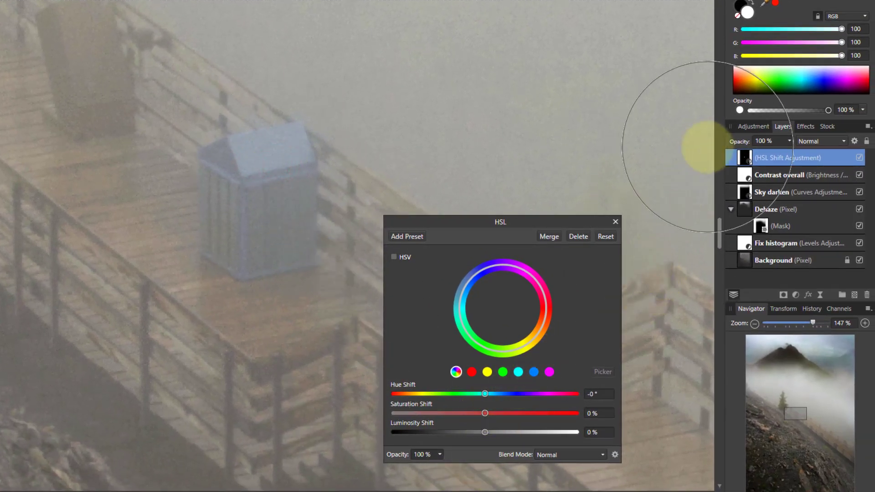
- Fine-tune the blue range's Saturation Shift to -62%
click(518, 372)
click(534, 372)
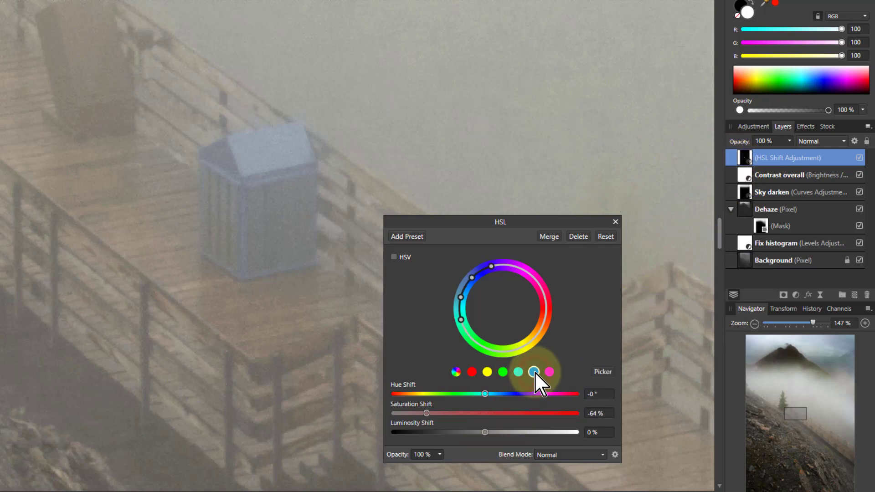
mouse_move(429, 412)
mouse_down()
mouse_move(450, 411)
mouse_move(423, 412)
mouse_up()
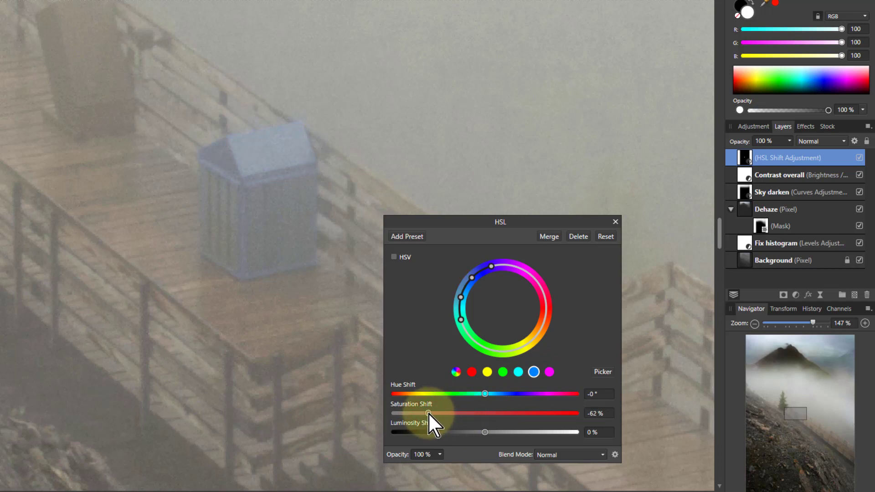
- Close the HSL settings and rename the adjustment layer 'Blue bin fix'
click(615, 222)
double_click(769, 156)
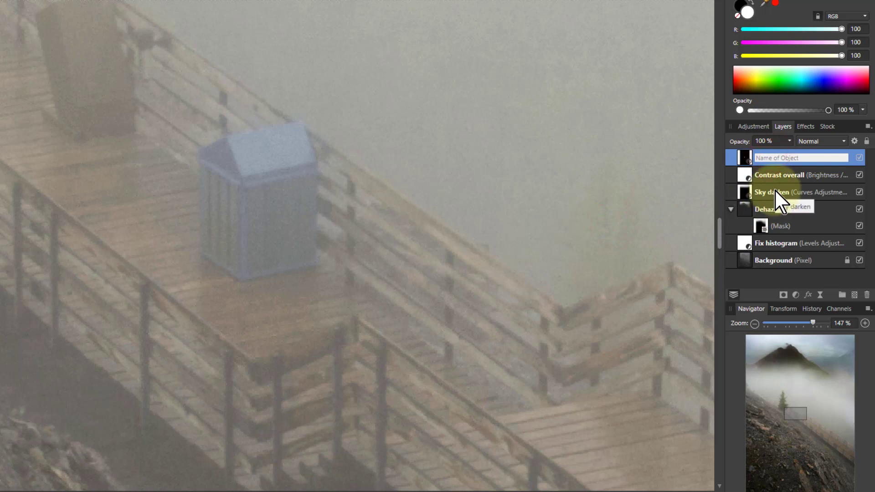
text(Blue)
text( bl)
key(Return)
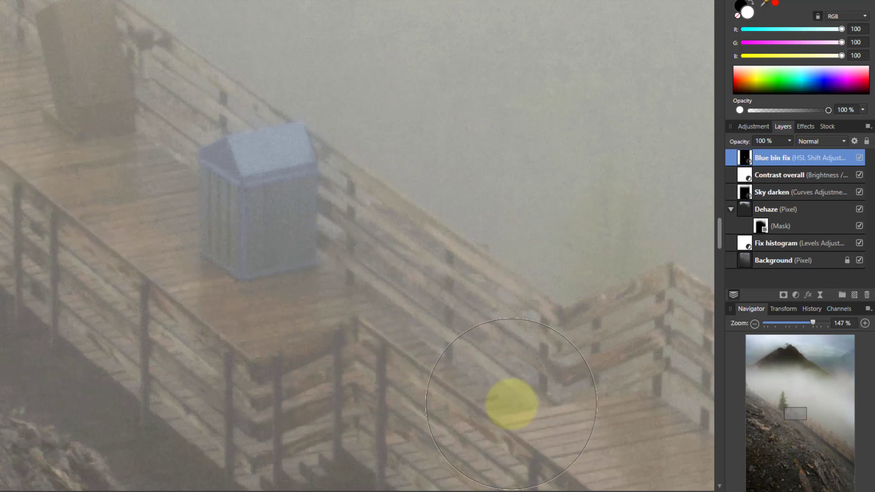
key(ctrl+0)
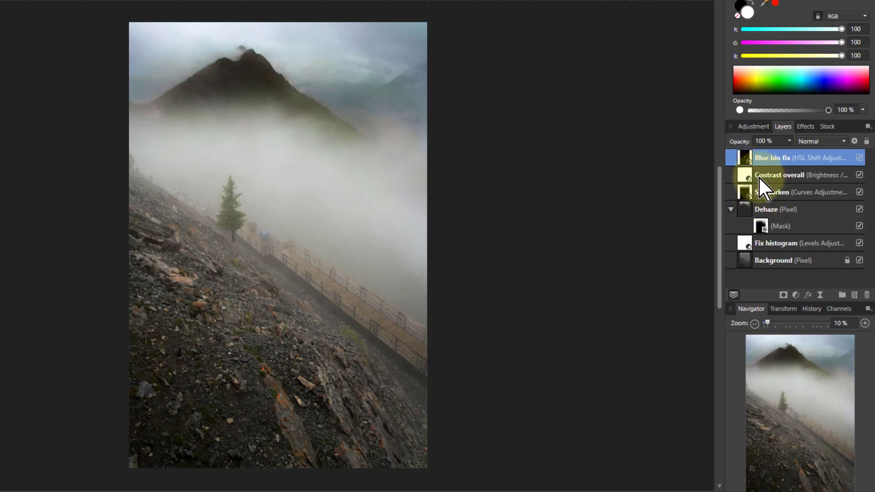
- Add another HSL adjustment targeting the warm orange sampled from the railing and rocks
click(794, 294)
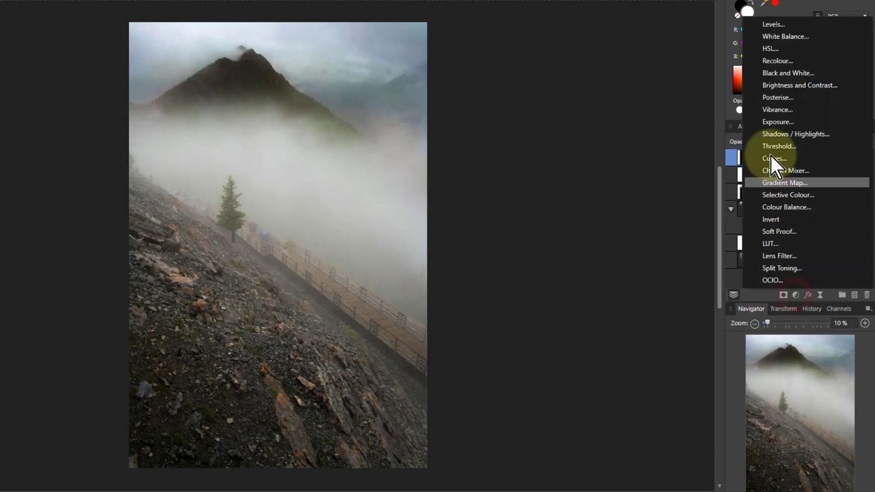
click(777, 48)
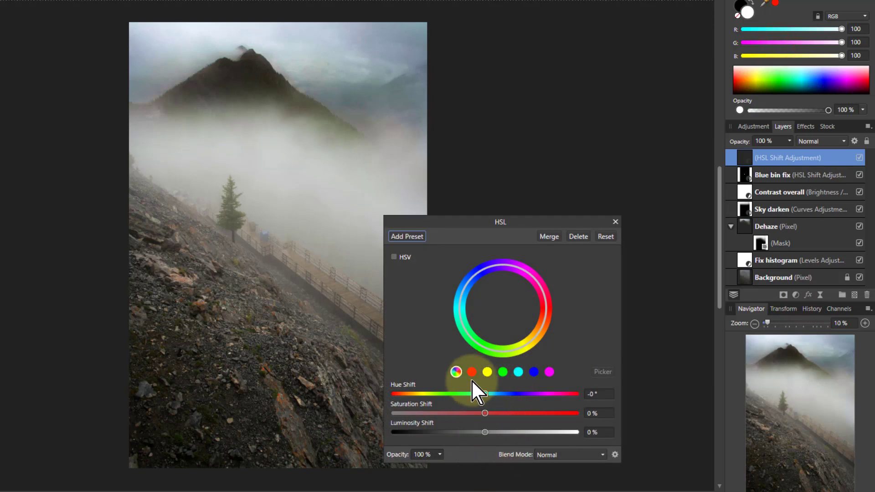
click(472, 372)
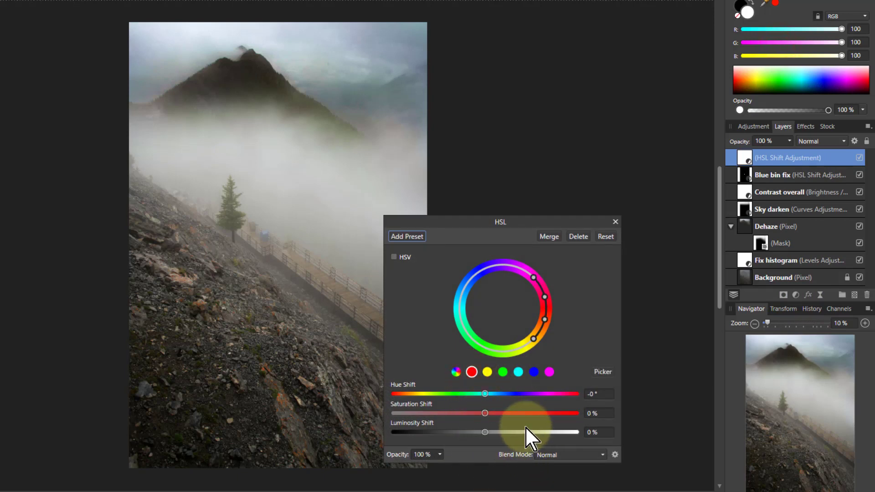
click(602, 371)
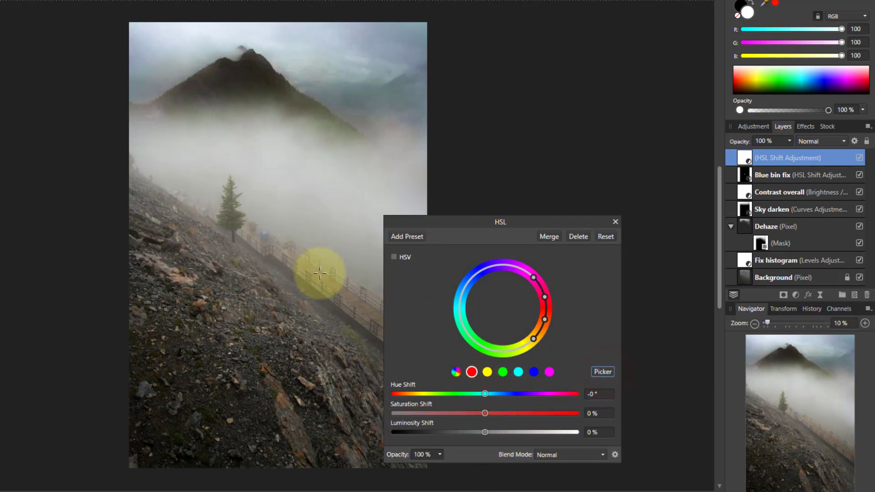
click(350, 290)
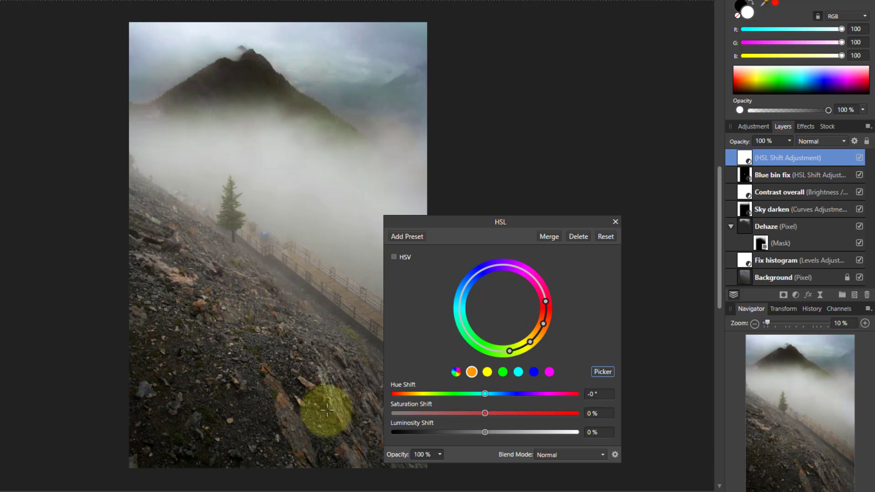
click(277, 398)
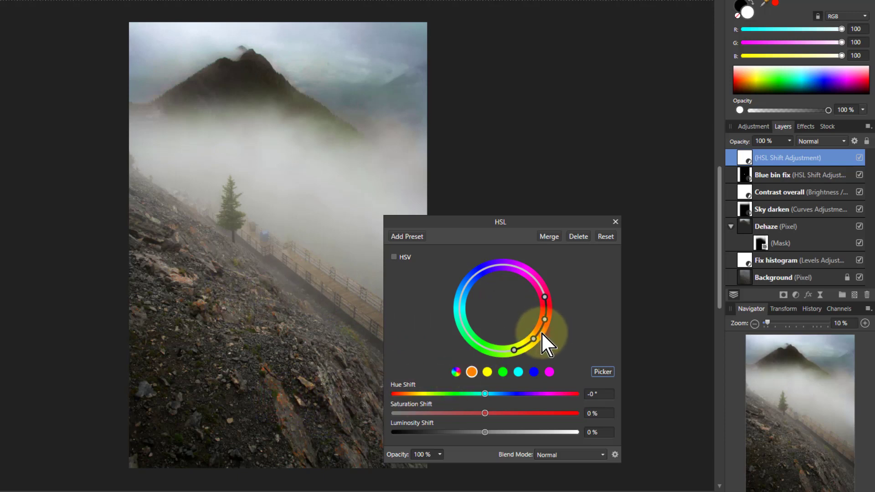
- Widen the range toward yellow, set Saturation Shift 28% and Luminosity Shift -20%
drag(540, 331, 547, 341)
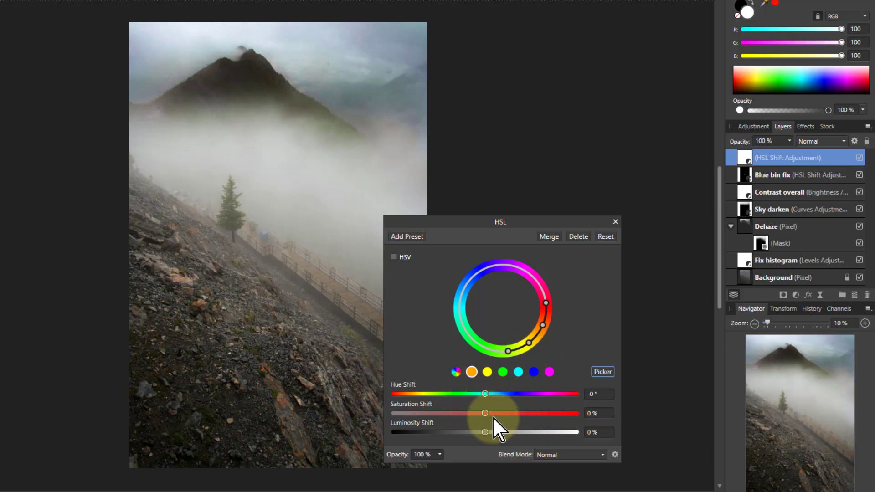
drag(488, 412, 463, 433)
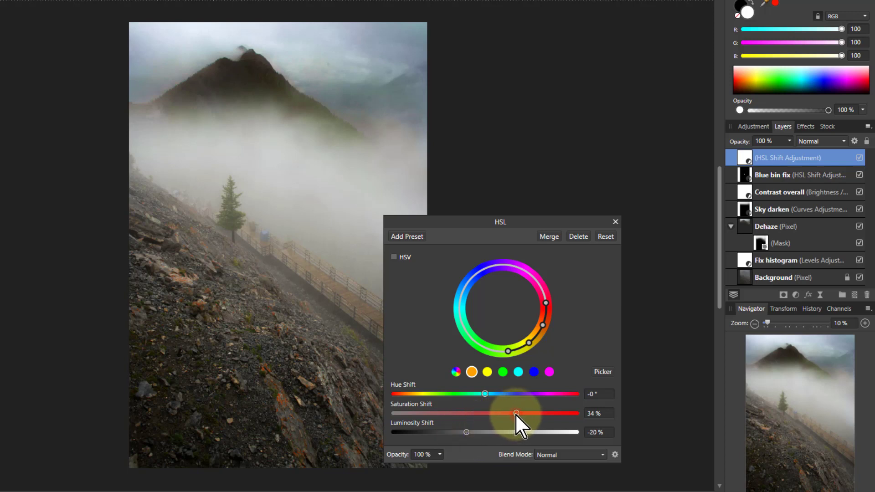
drag(515, 414, 506, 415)
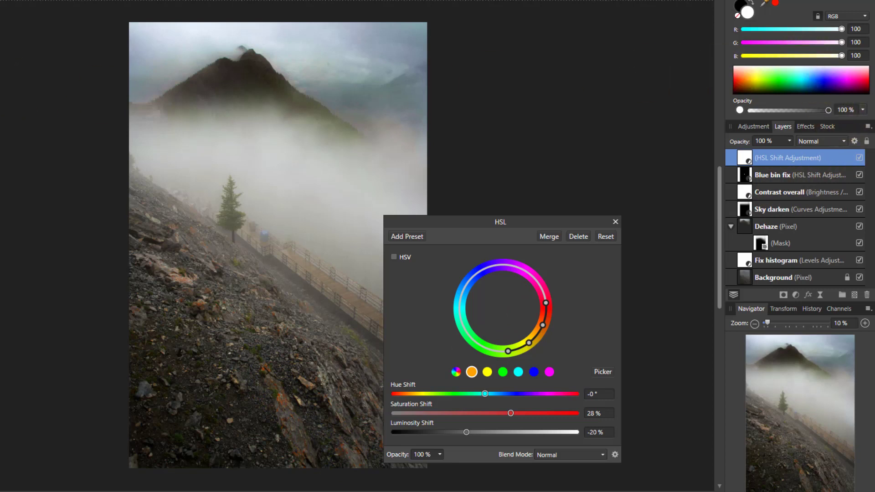
- Paint black on the HSL mask over the lower rocks, then close the HSL settings
click(743, 6)
mouse_move(353, 388)
mouse_down()
mouse_move(283, 420)
mouse_move(279, 398)
mouse_move(289, 429)
mouse_move(259, 367)
mouse_move(328, 446)
mouse_up()
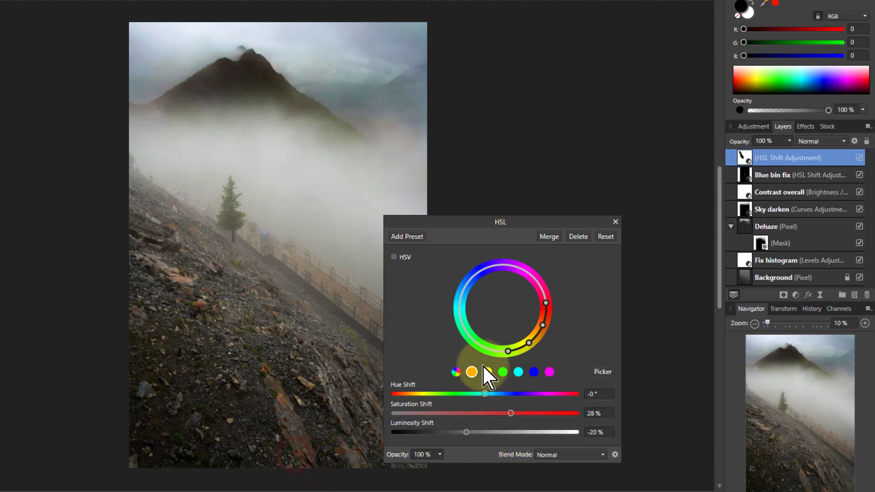
click(616, 223)
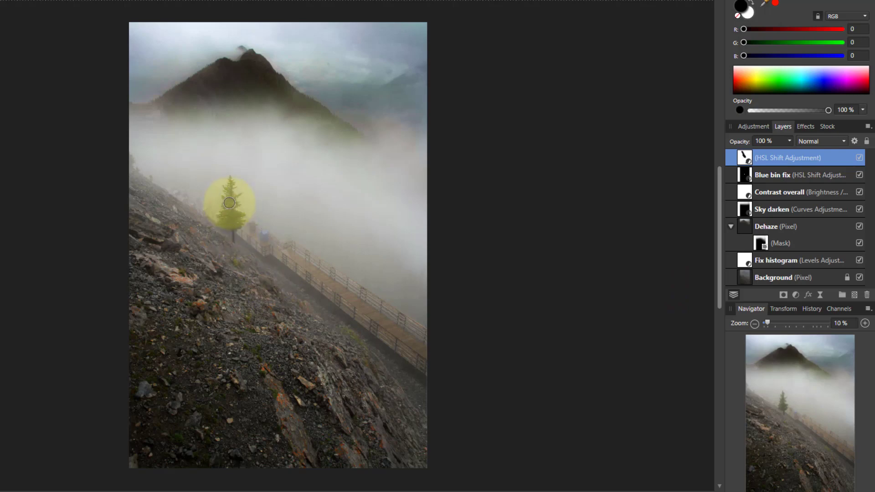
- Select the whole pine tree with the Selection Brush, including lower branches and tip
scroll(229, 203, up, 6)
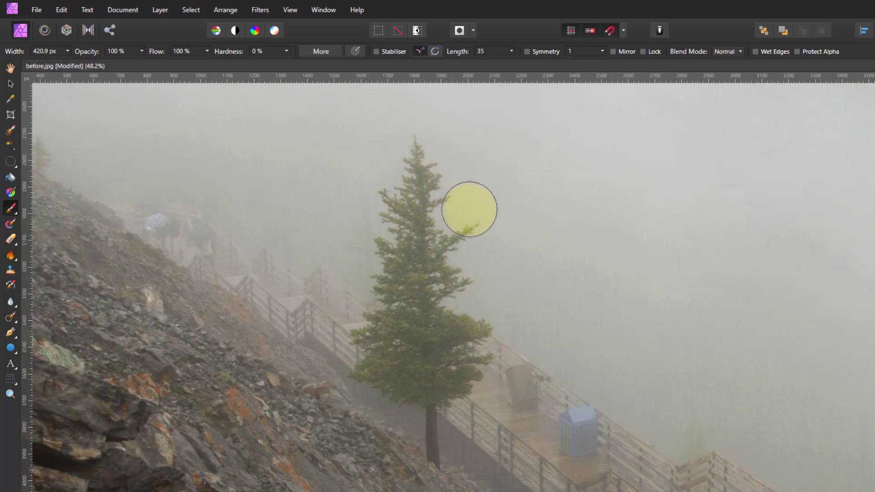
click(10, 131)
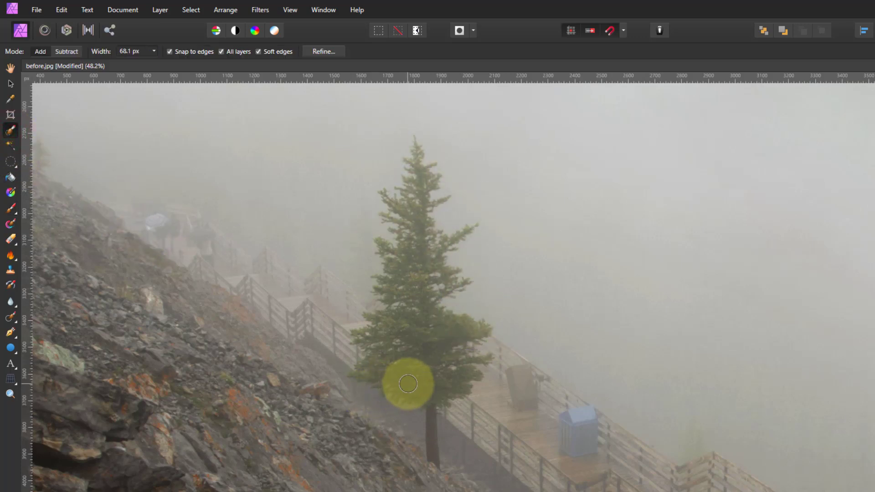
mouse_move(427, 346)
mouse_down()
mouse_move(414, 221)
mouse_move(389, 185)
mouse_move(412, 175)
mouse_up()
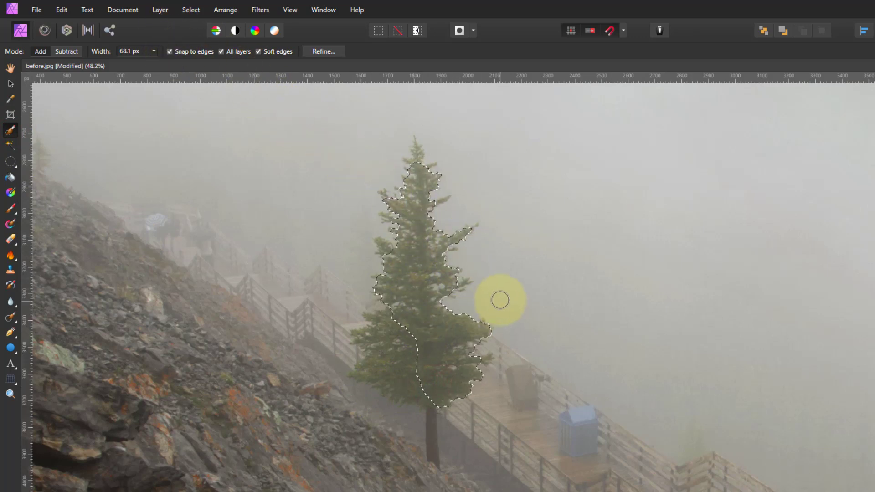
mouse_move(414, 323)
mouse_down()
mouse_move(394, 361)
mouse_move(374, 367)
mouse_move(412, 388)
mouse_up()
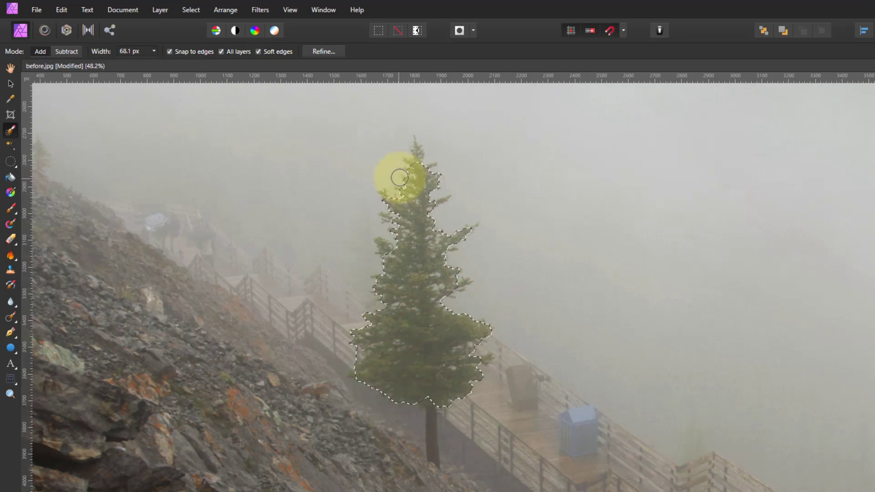
click(417, 160)
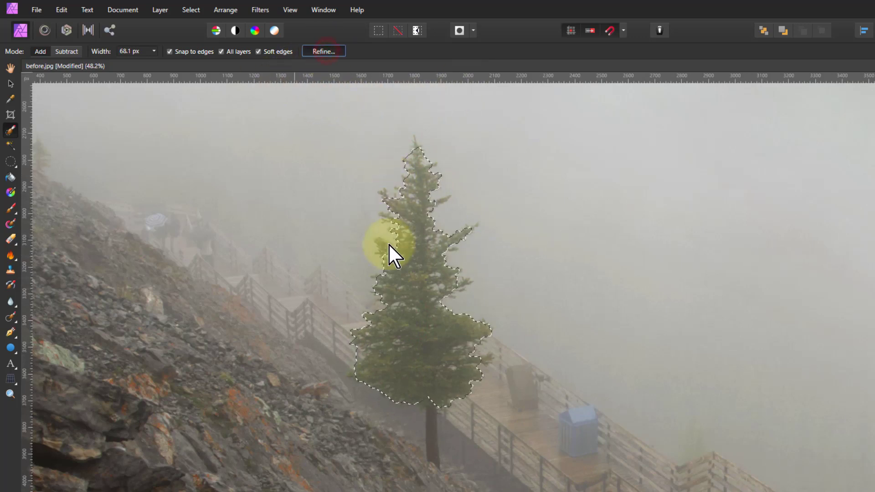
- Refine the tree selection's edges along the branches with the Matte brush and apply
mouse_move(408, 264)
mouse_down()
mouse_move(424, 239)
mouse_move(425, 194)
mouse_move(428, 206)
mouse_move(446, 196)
mouse_move(425, 198)
mouse_move(436, 178)
mouse_move(425, 175)
mouse_move(414, 138)
mouse_move(419, 161)
mouse_move(405, 165)
mouse_move(411, 185)
mouse_move(403, 193)
mouse_move(413, 197)
mouse_move(416, 190)
mouse_move(413, 204)
mouse_move(380, 193)
mouse_move(425, 214)
mouse_up()
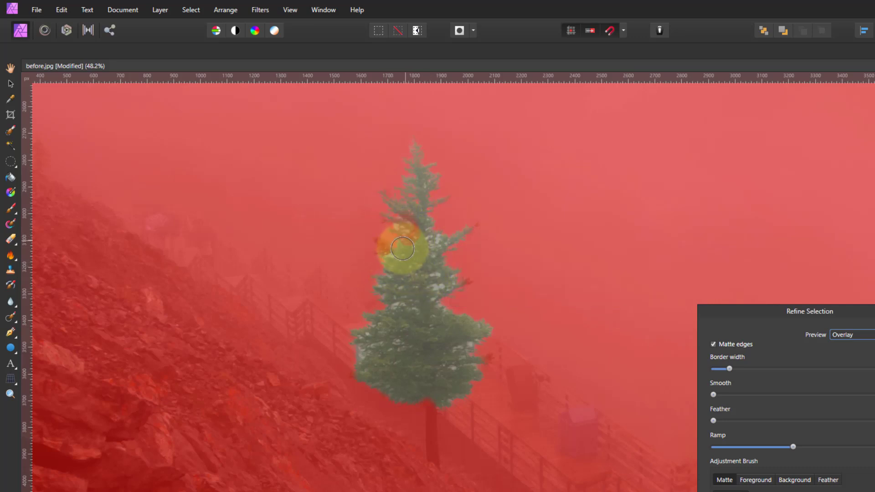
mouse_move(402, 249)
mouse_down()
mouse_move(375, 245)
mouse_move(403, 295)
mouse_move(389, 312)
mouse_move(404, 312)
mouse_move(363, 314)
mouse_move(388, 339)
mouse_move(361, 344)
mouse_move(354, 354)
mouse_move(393, 346)
mouse_move(364, 383)
mouse_move(422, 404)
mouse_move(383, 405)
mouse_up()
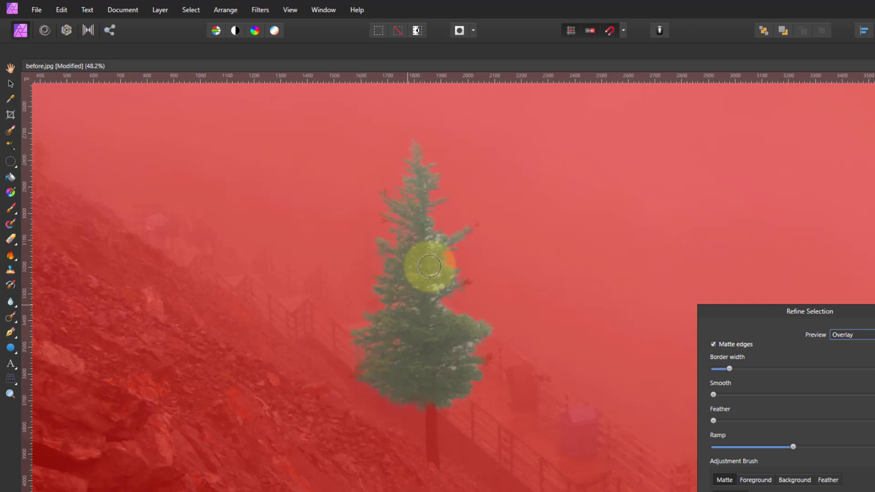
mouse_move(441, 254)
mouse_down()
mouse_move(480, 226)
mouse_move(430, 264)
mouse_move(446, 302)
mouse_move(432, 276)
mouse_move(448, 290)
mouse_move(435, 307)
mouse_move(455, 324)
mouse_move(483, 328)
mouse_move(449, 362)
mouse_move(475, 361)
mouse_move(479, 378)
mouse_move(445, 403)
mouse_move(463, 414)
mouse_up()
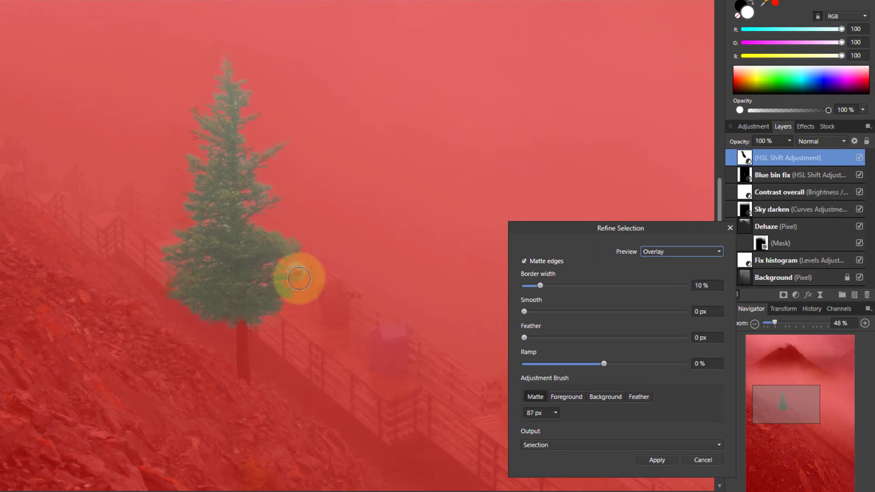
click(299, 279)
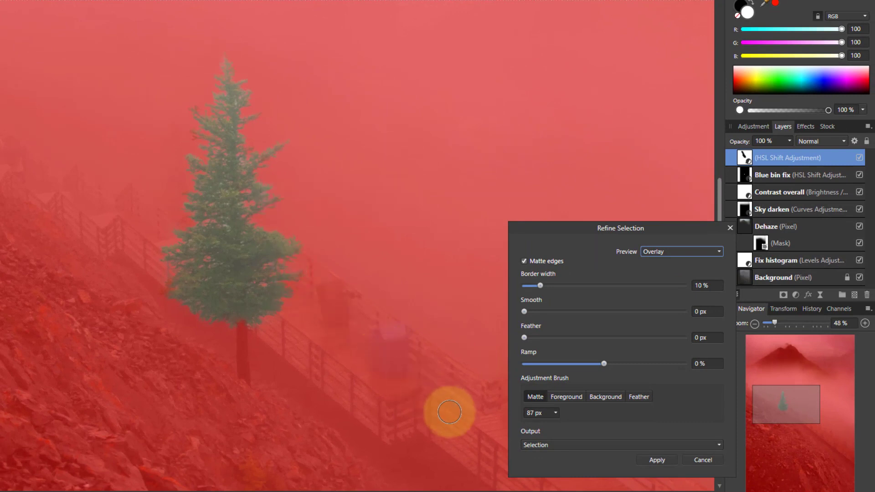
click(657, 460)
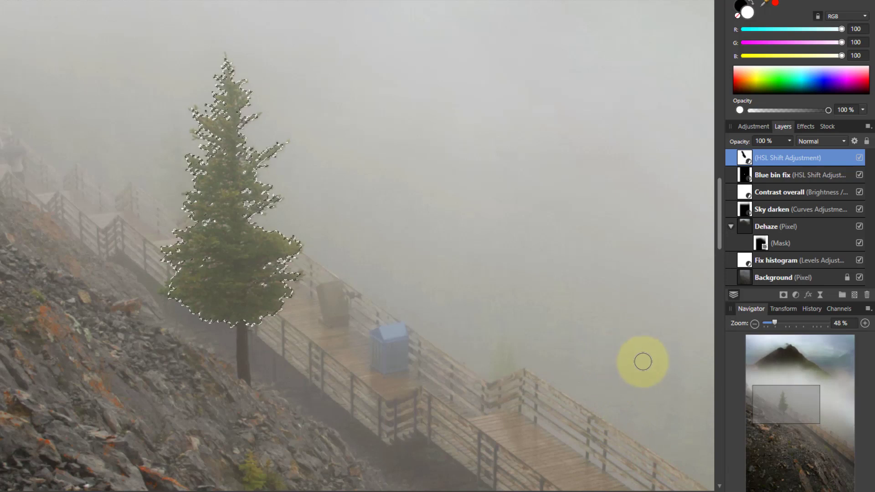
- Add an HSL adjustment to the tree selection and hide the selection outline
click(796, 296)
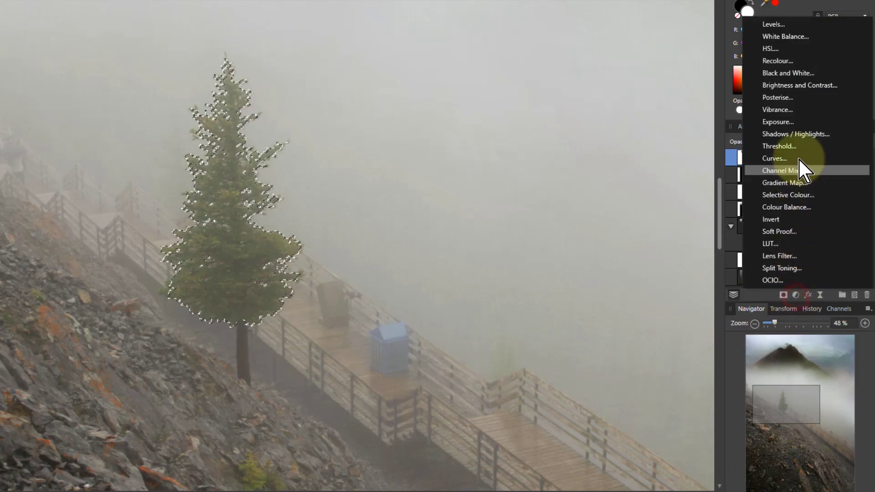
click(780, 51)
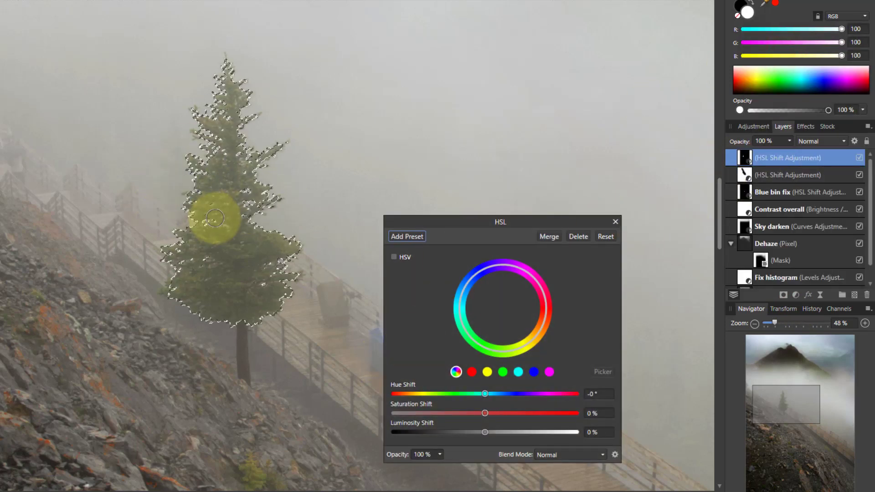
key(ctrl+d)
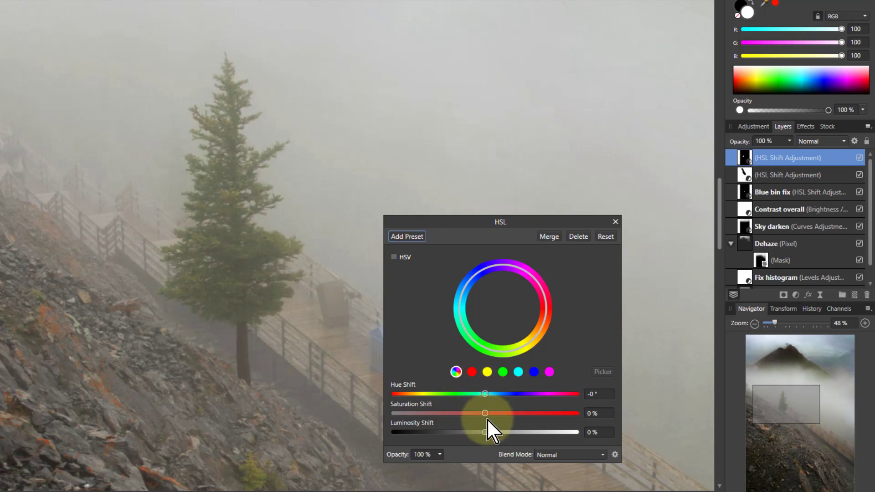
- Set the tree's Saturation Shift to 50% and Luminosity Shift to -10%
drag(486, 414, 520, 416)
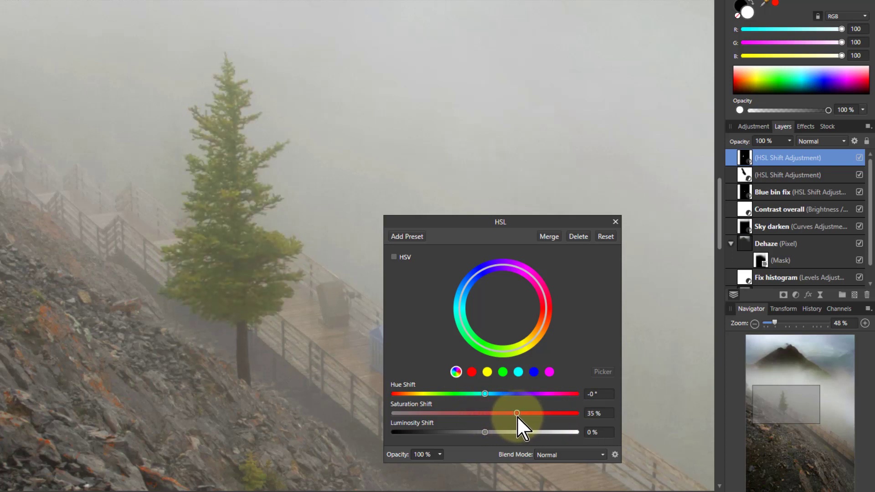
key(ctrl+0)
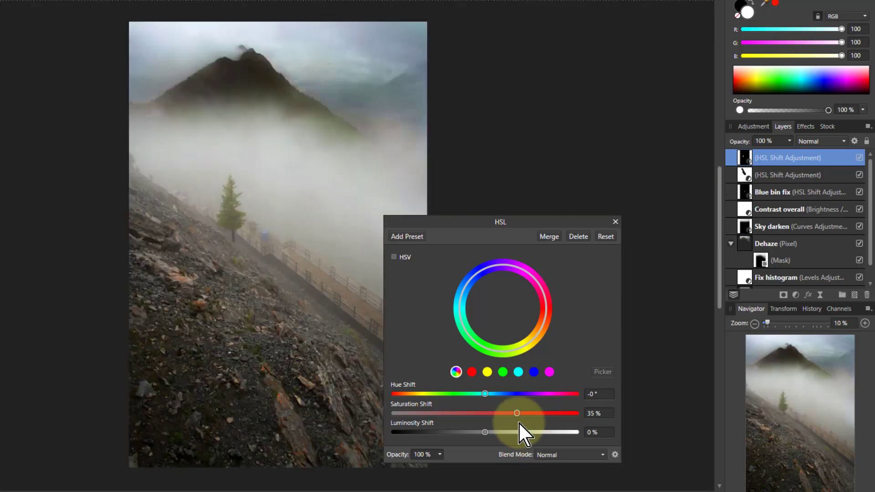
drag(518, 414, 540, 417)
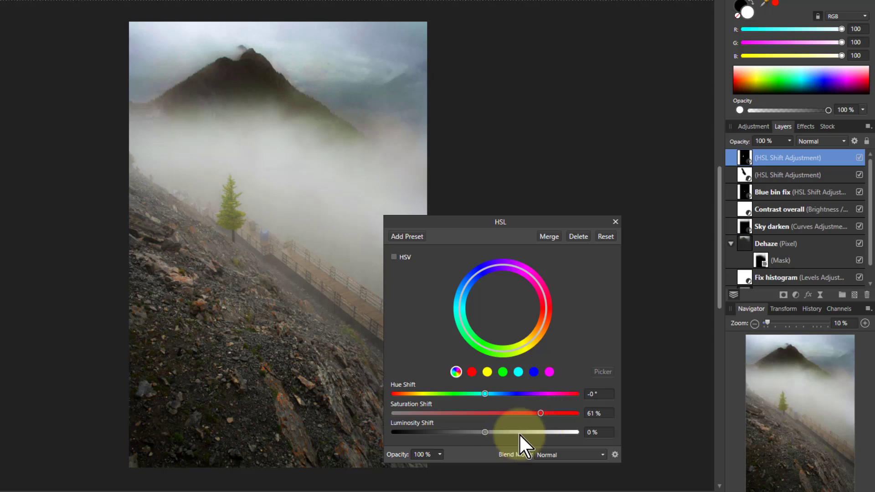
drag(485, 432, 476, 433)
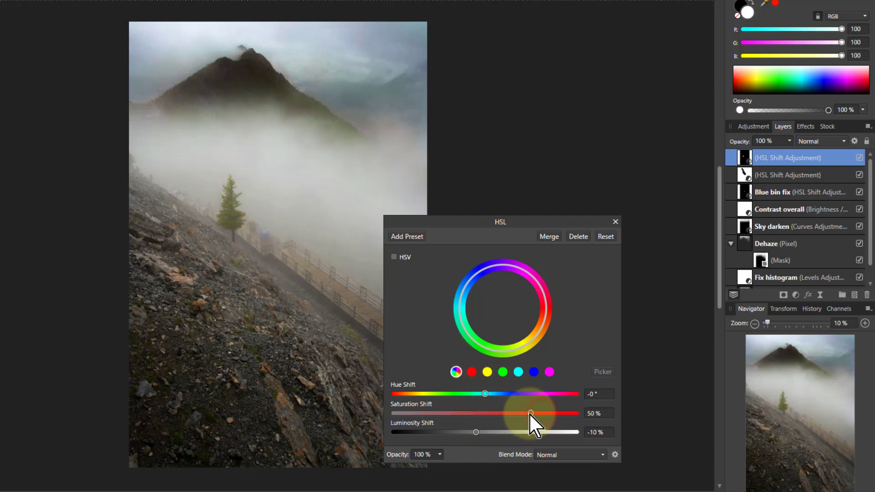
drag(530, 413, 532, 413)
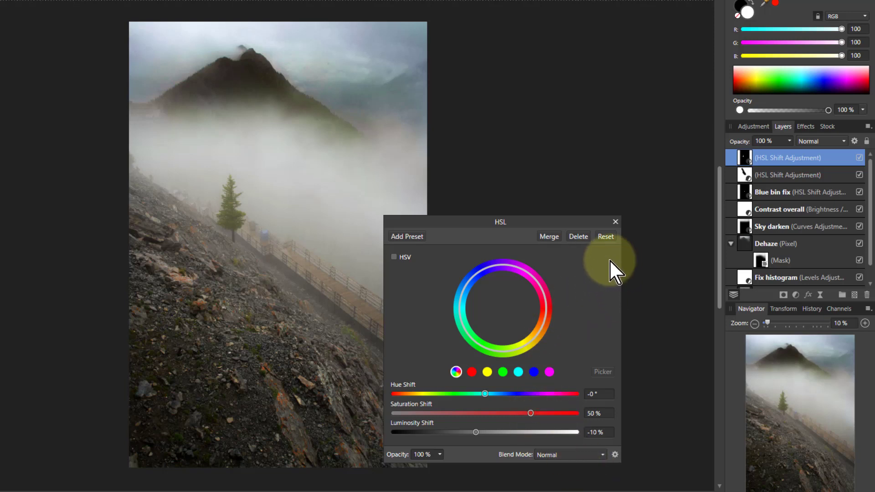
- Close the HSL settings and rename the HSL layers 'Walkway' and 'Tree'
click(615, 222)
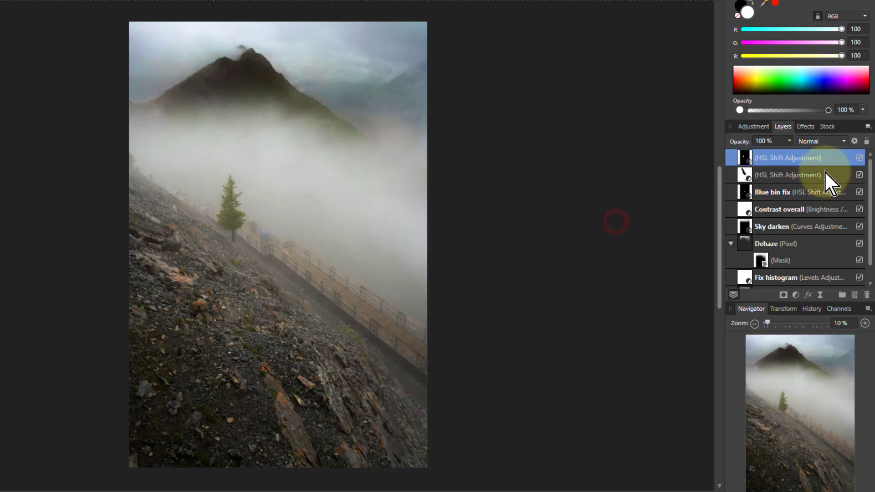
double_click(766, 175)
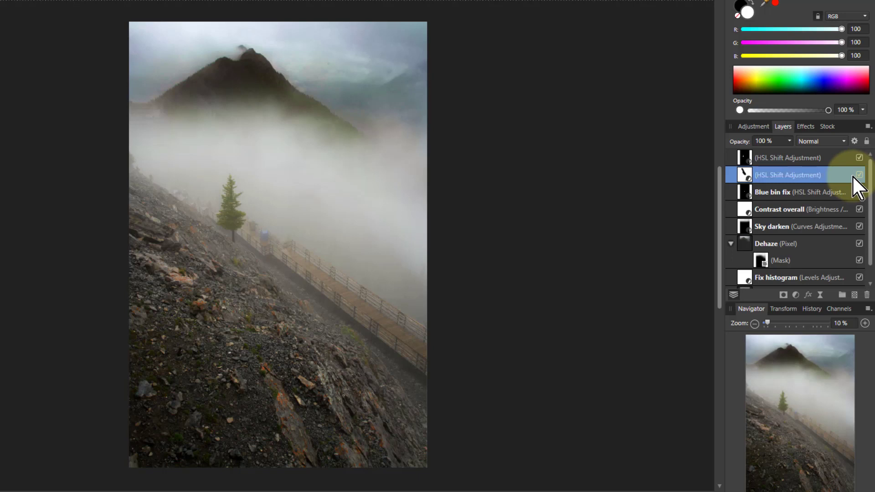
double_click(769, 158)
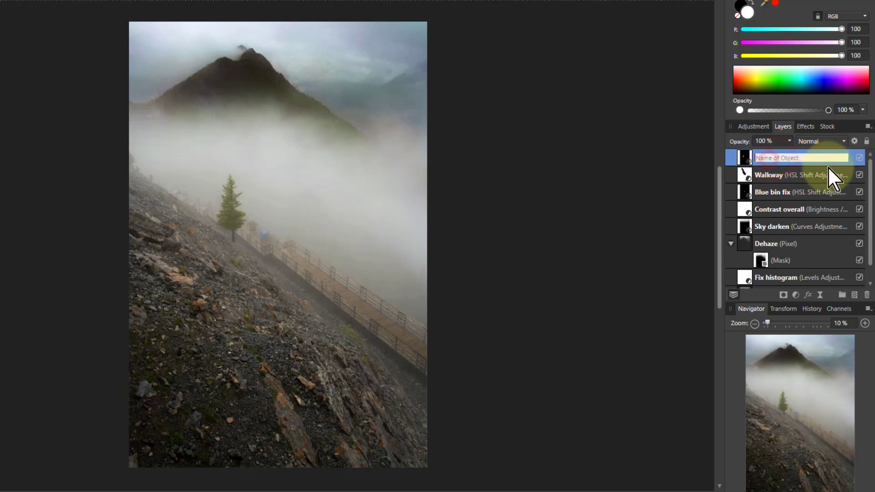
text(Tree)
key(Return)
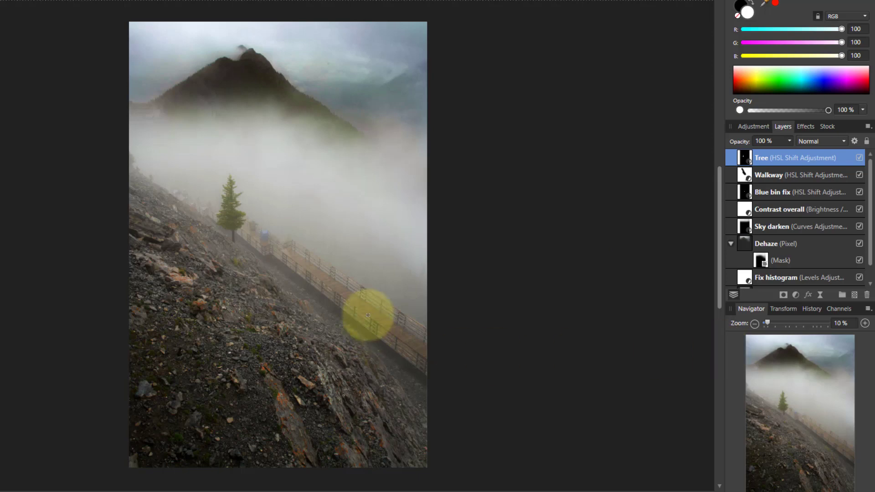
scroll(240, 190, up, 6)
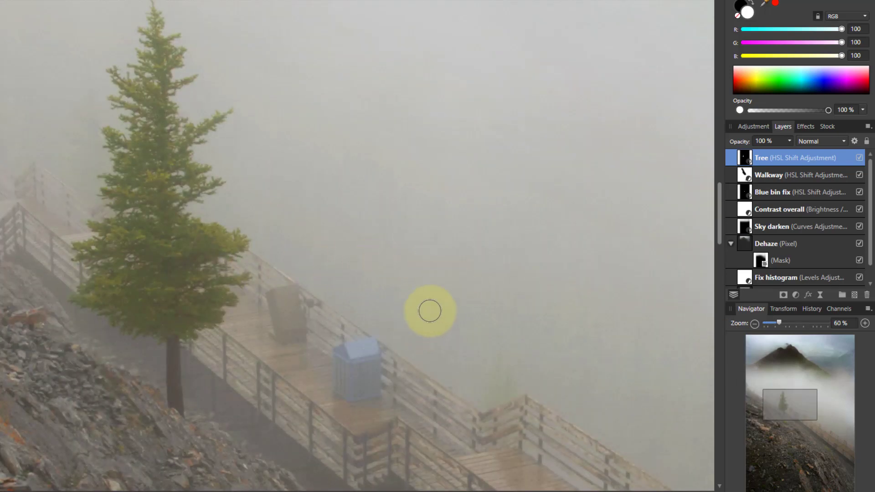
scroll(421, 292, up, 2)
scroll(421, 288, up, 1)
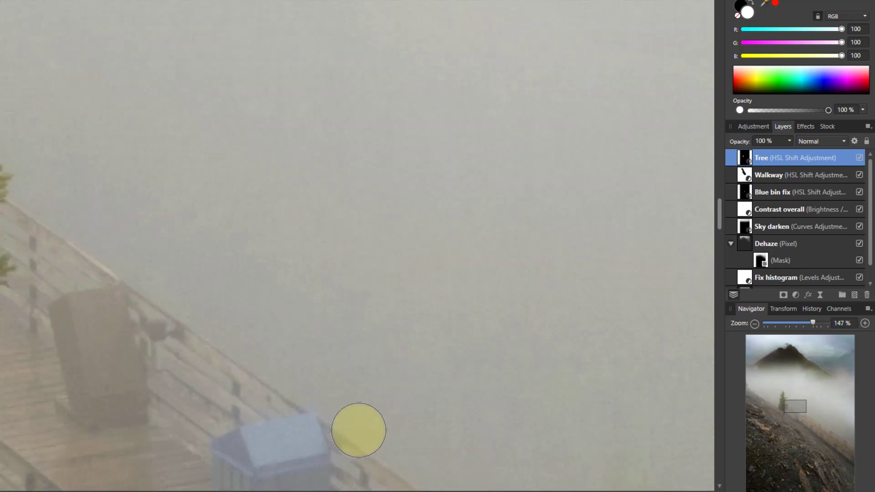
- Add a Live Denoise filter with Luminance at 32% and select the Noise Reduction layer
click(820, 296)
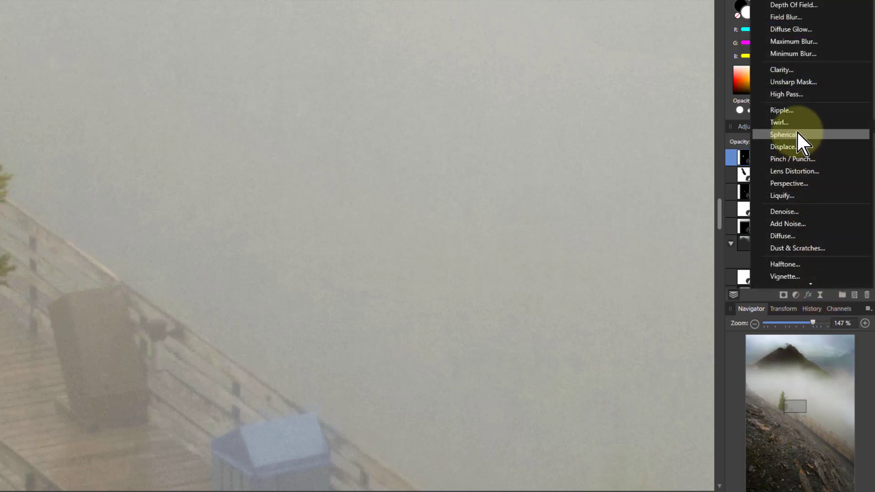
click(790, 211)
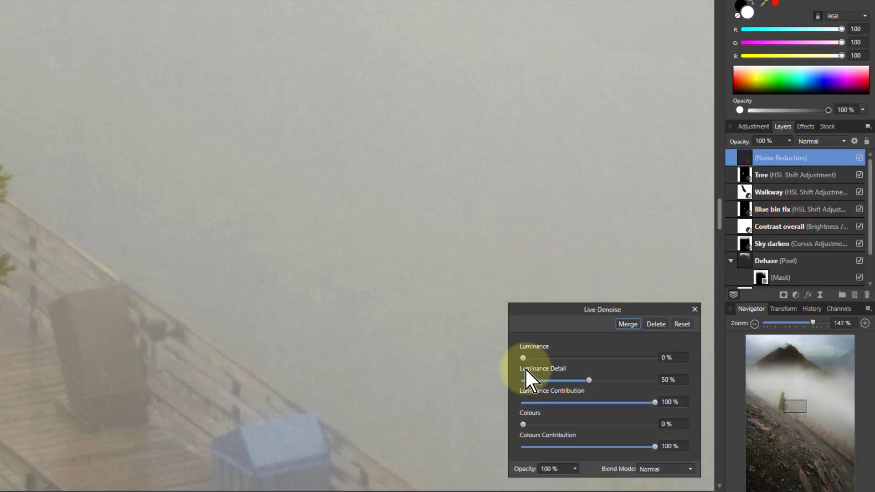
mouse_move(522, 358)
mouse_down()
mouse_move(553, 361)
mouse_move(534, 360)
mouse_up()
scroll(94, 317, up, 10)
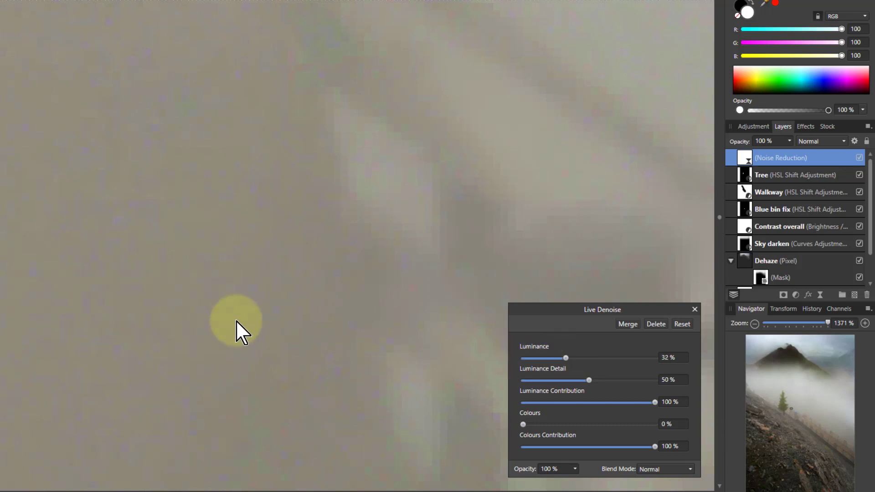
scroll(284, 288, down, 3)
scroll(284, 288, down, 5)
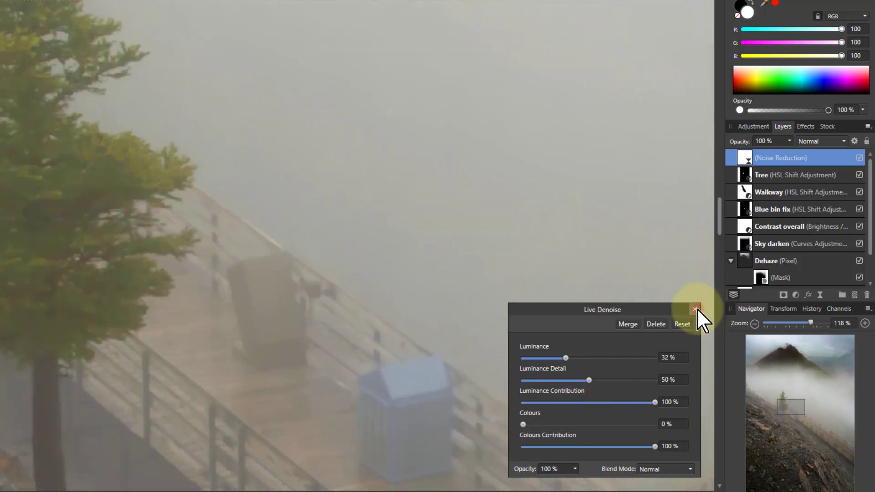
click(695, 310)
click(758, 155)
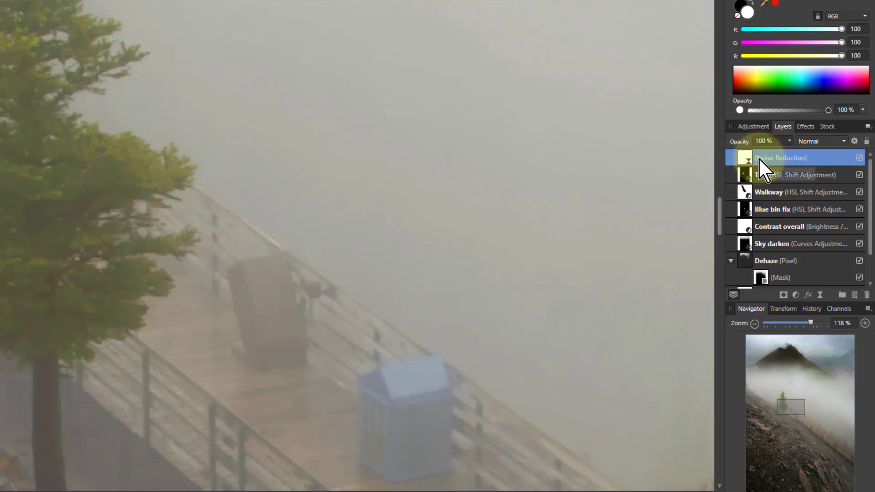
- Add a live Unsharp Mask above Noise Reduction at 0.9 px radius, factor 1.896, threshold 0%
click(821, 295)
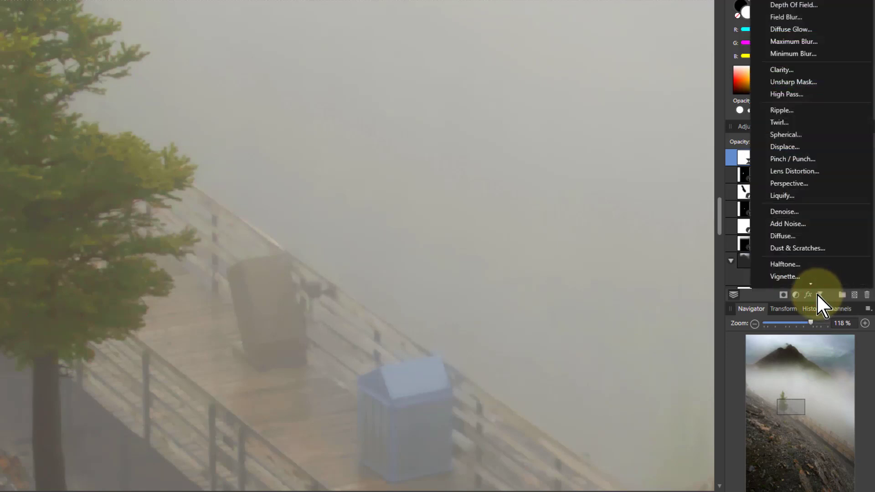
click(791, 82)
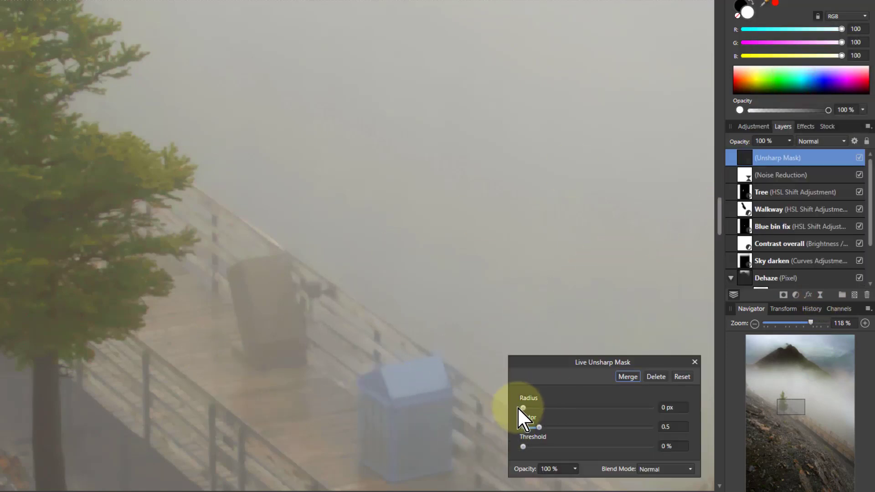
drag(523, 408, 606, 426)
scroll(321, 325, up, 6)
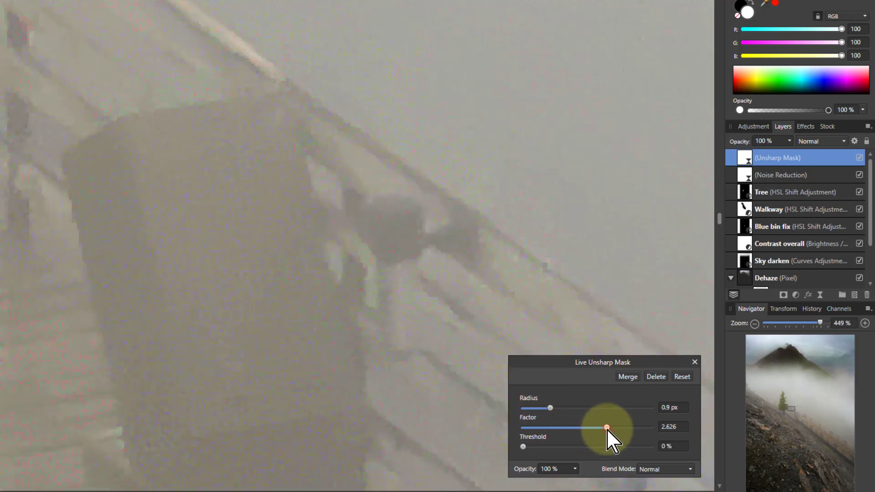
drag(606, 428, 583, 431)
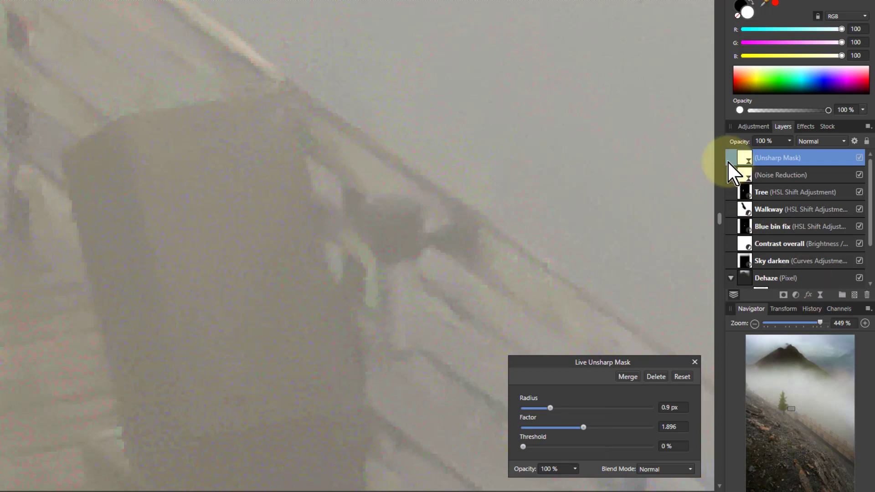
- Raise the Noise Reduction luminance, then settle Unsharp Mask at factor 1.217 with 1% threshold
double_click(747, 175)
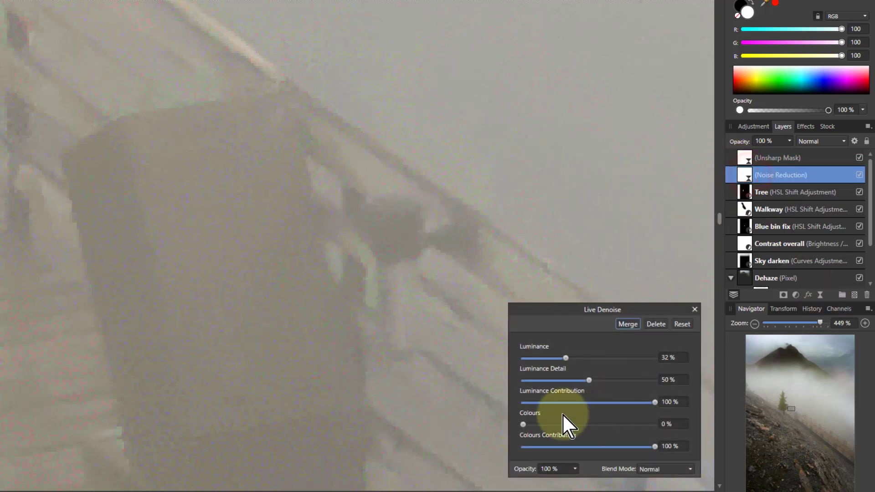
drag(570, 360, 645, 361)
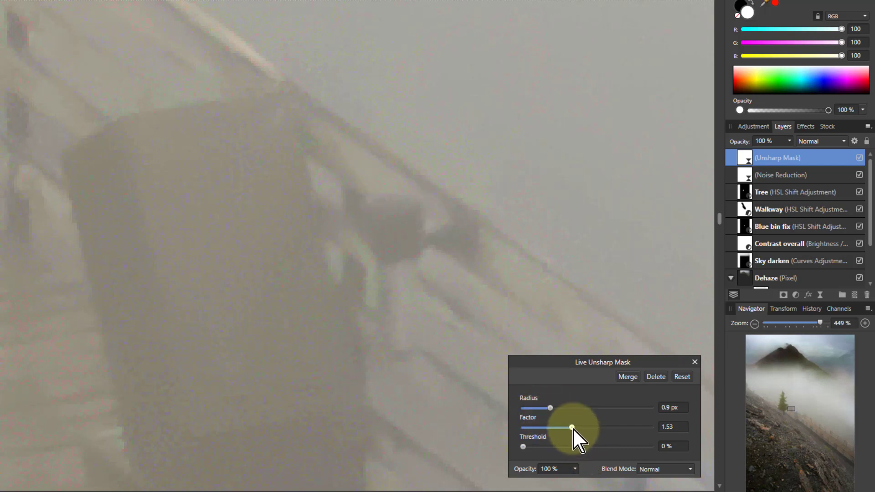
drag(573, 428, 578, 428)
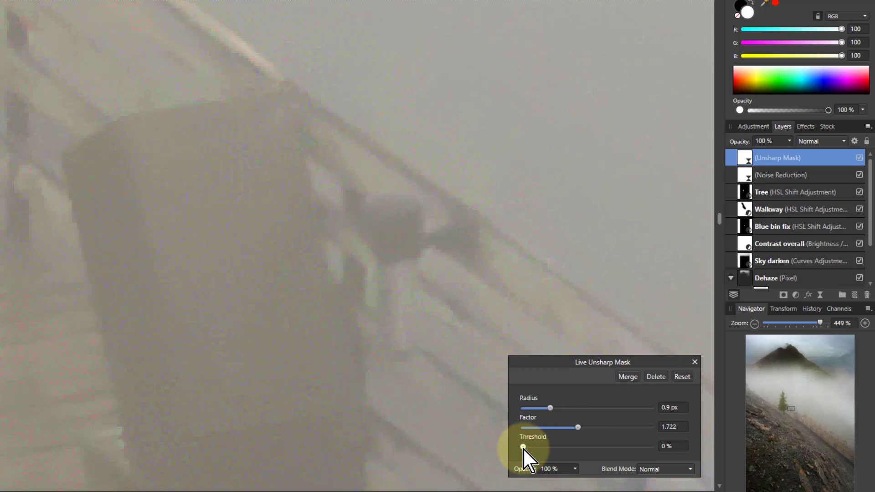
drag(524, 448, 525, 448)
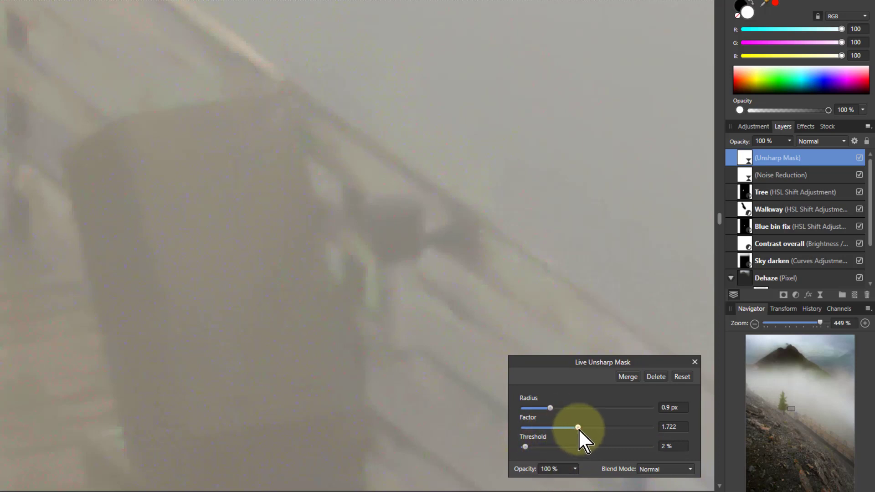
mouse_move(578, 429)
mouse_down()
mouse_move(608, 425)
mouse_move(561, 431)
mouse_up()
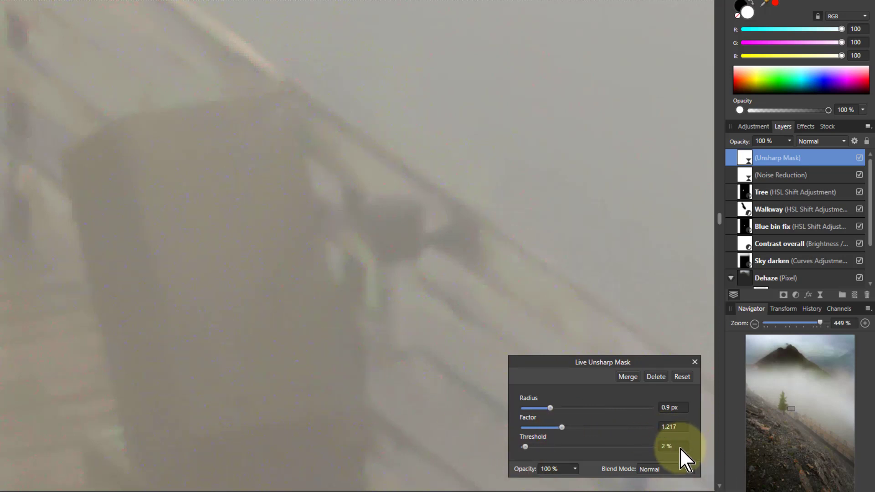
drag(680, 448, 655, 450)
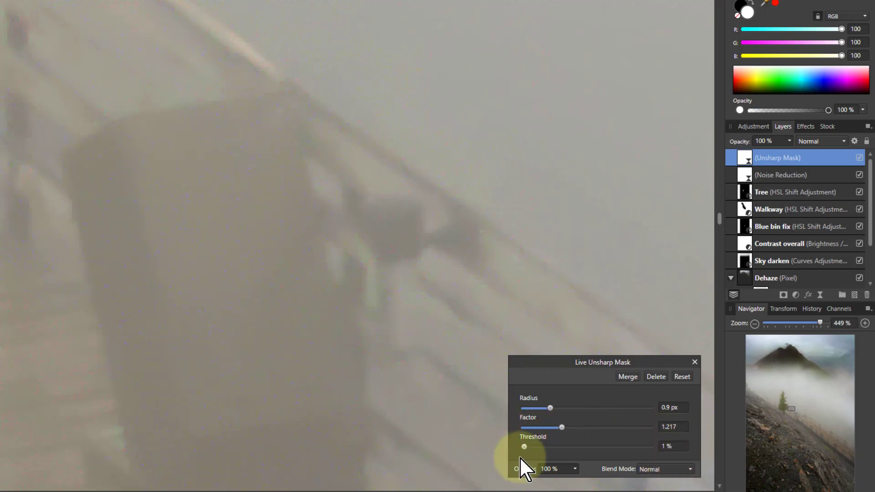
click(691, 362)
- Crop the bottom edge up above the dark rocks, leaving the photo 5320 × 5704 px
key(ctrl+0)
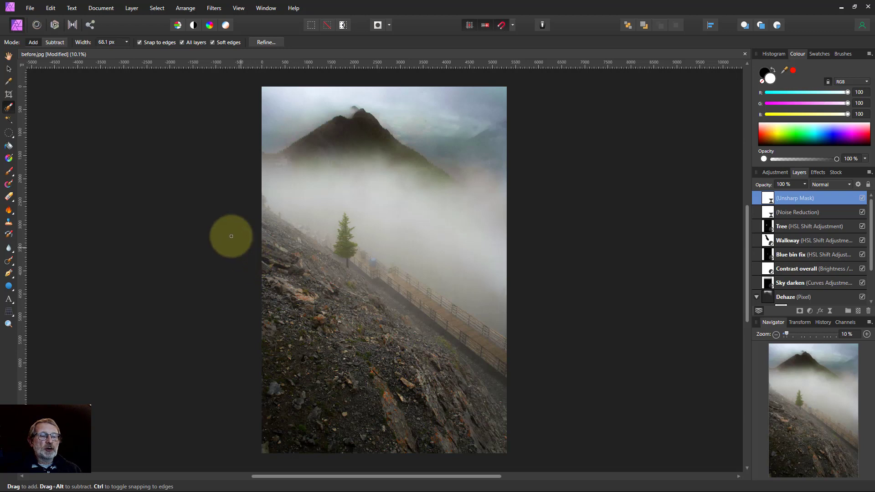
click(8, 94)
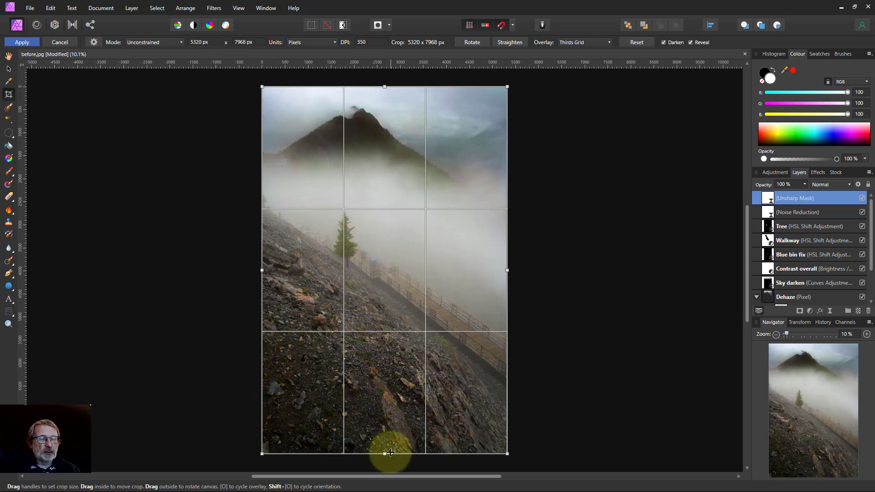
drag(385, 447, 383, 376)
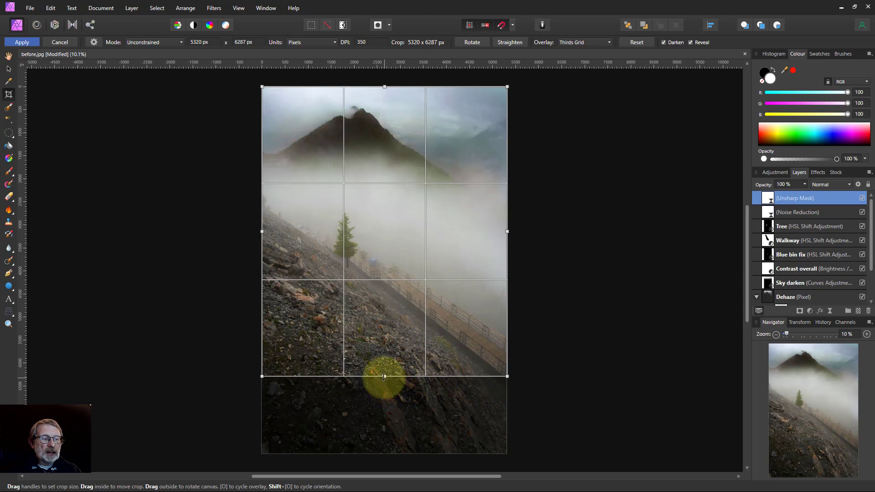
drag(384, 377, 381, 350)
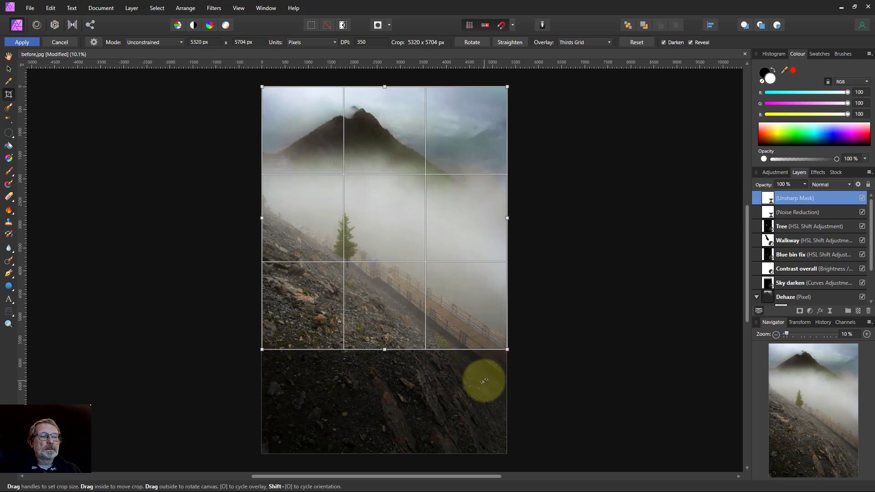
click(22, 42)
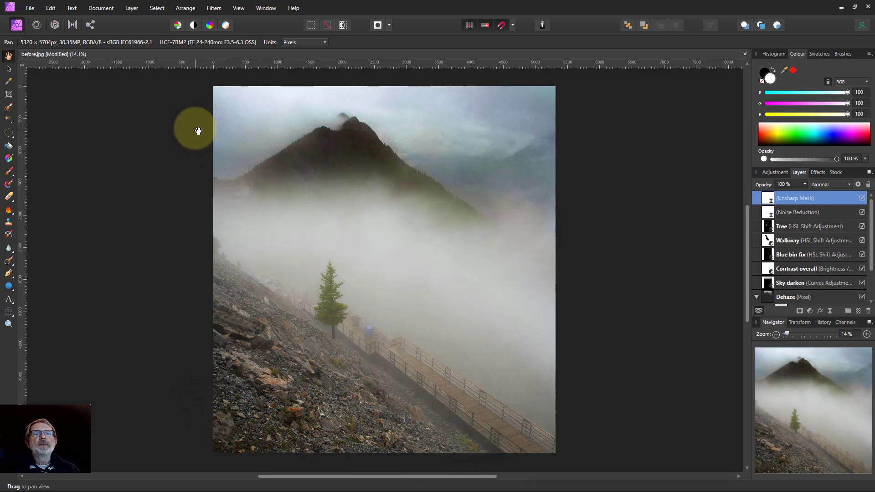
- Flip the photo horizontally and crop the left and right edges in to 4839 × 5704 px
click(102, 9)
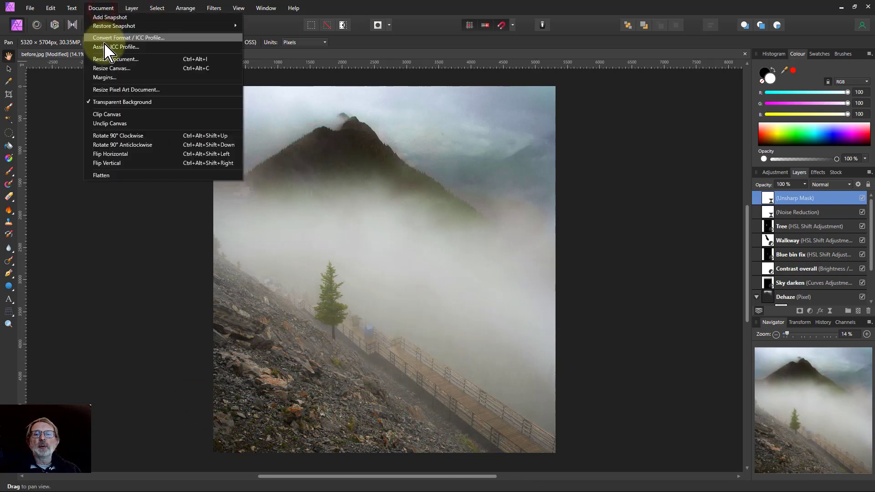
click(121, 154)
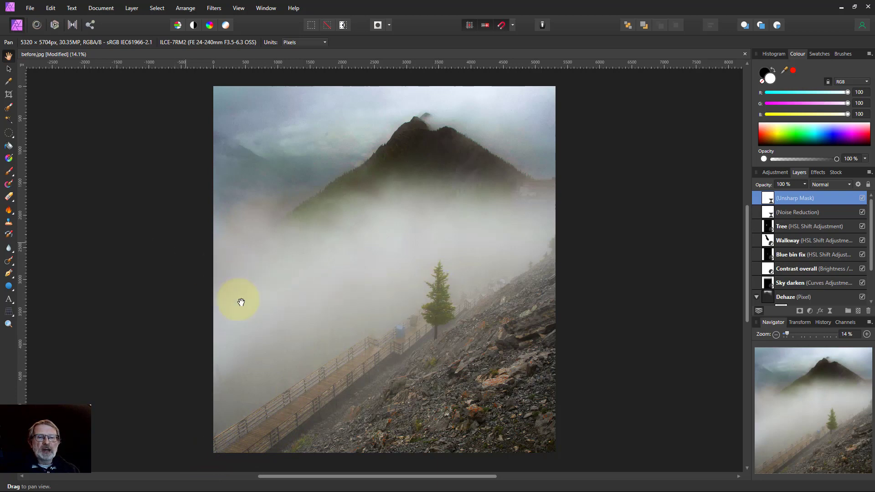
click(9, 94)
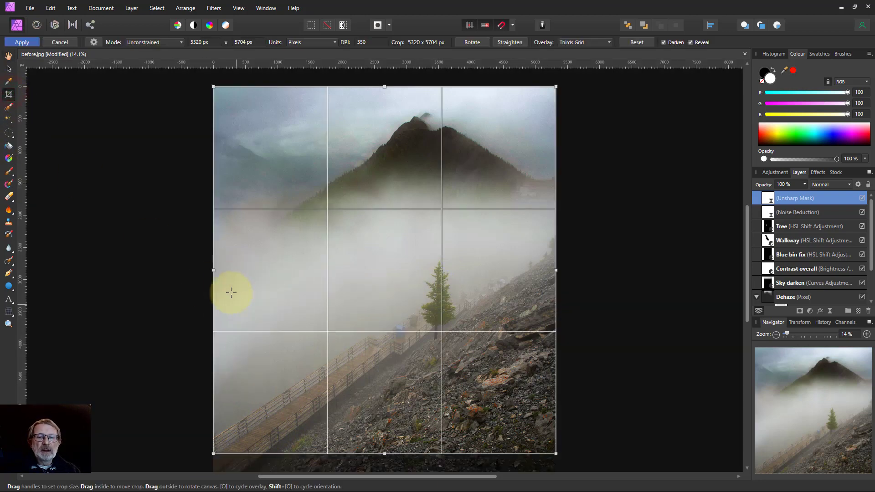
drag(214, 272, 221, 270)
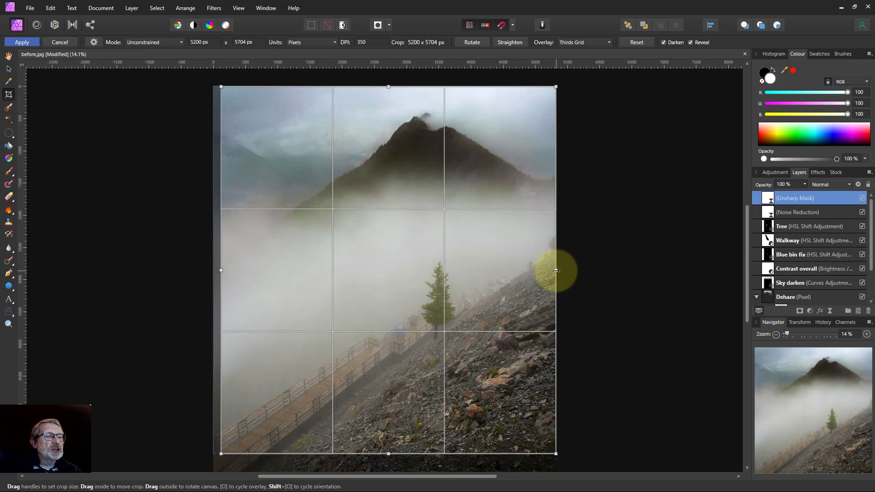
drag(554, 270, 533, 271)
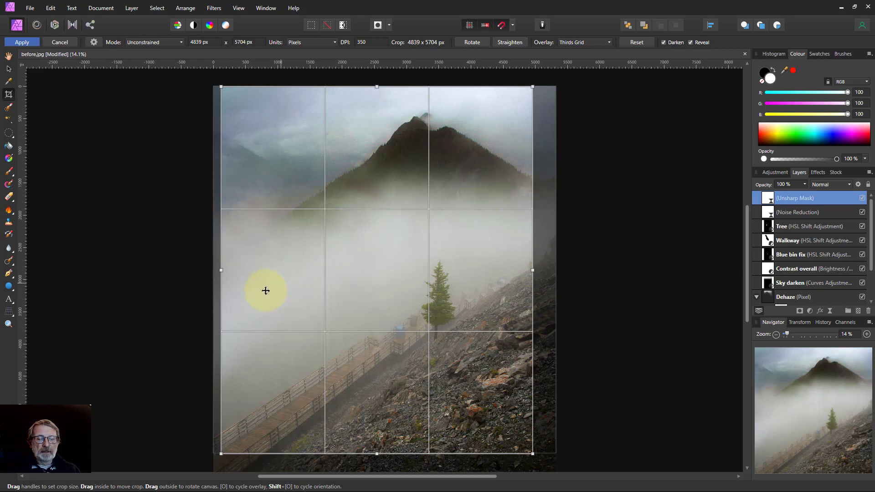
click(21, 43)
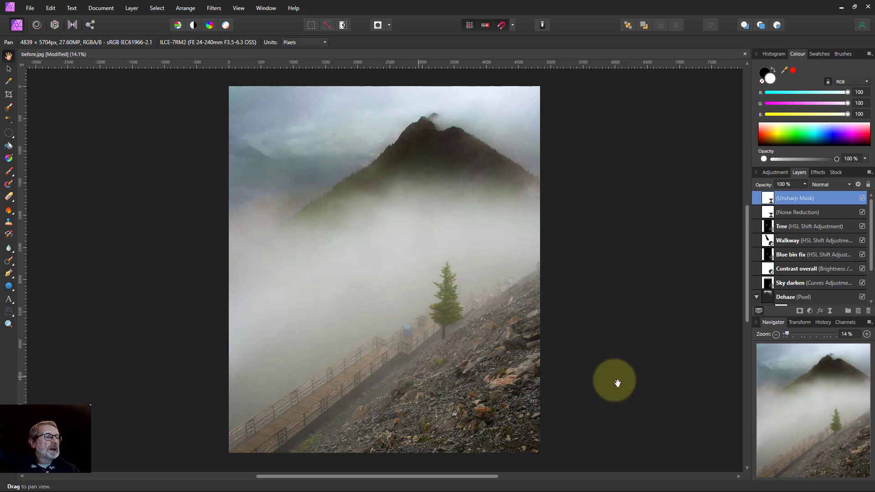
- Toggle the adjustment layers down to Fix histogram off and on, then scrub the History position slider
scroll(798, 230, down, 3)
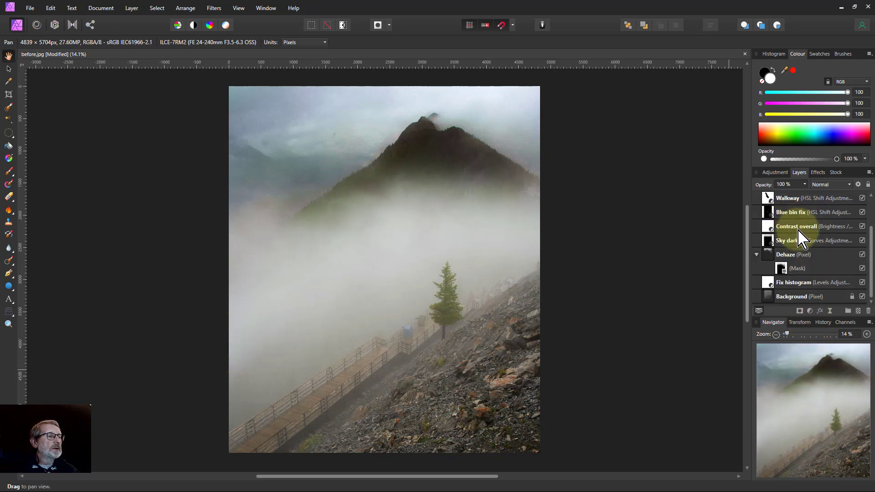
scroll(804, 294, up, 3)
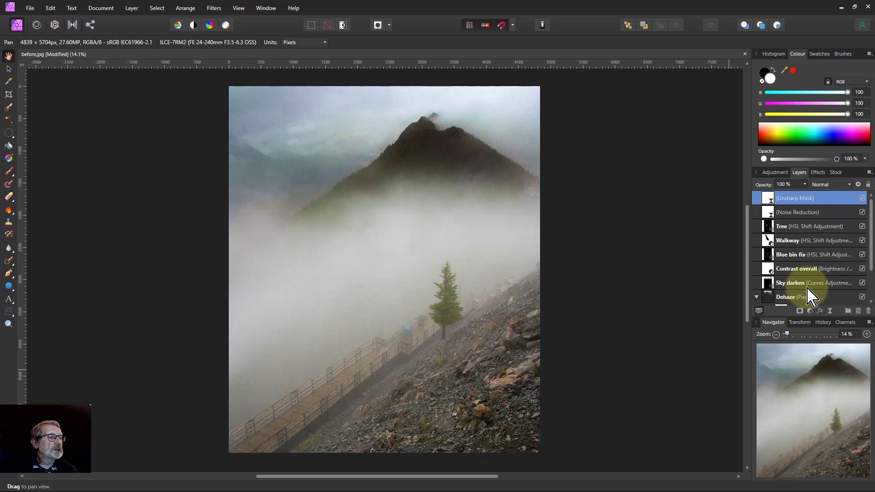
scroll(812, 296, down, 3)
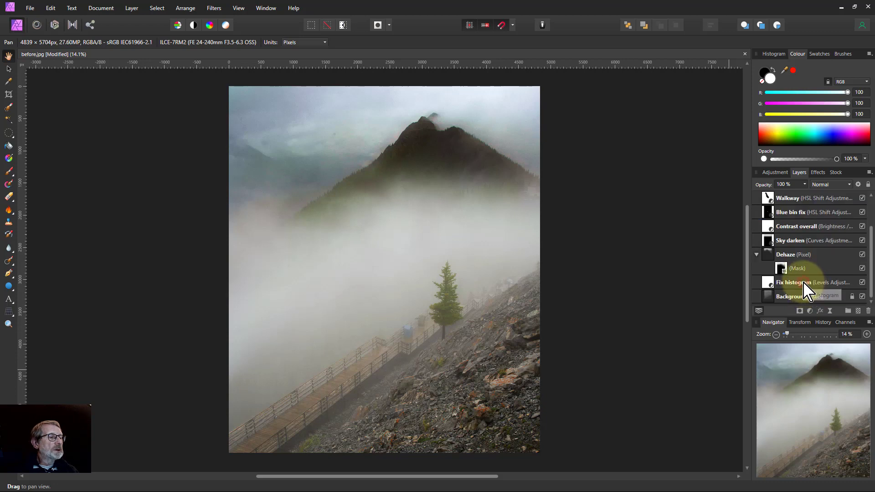
shift+click(804, 282)
click(863, 282)
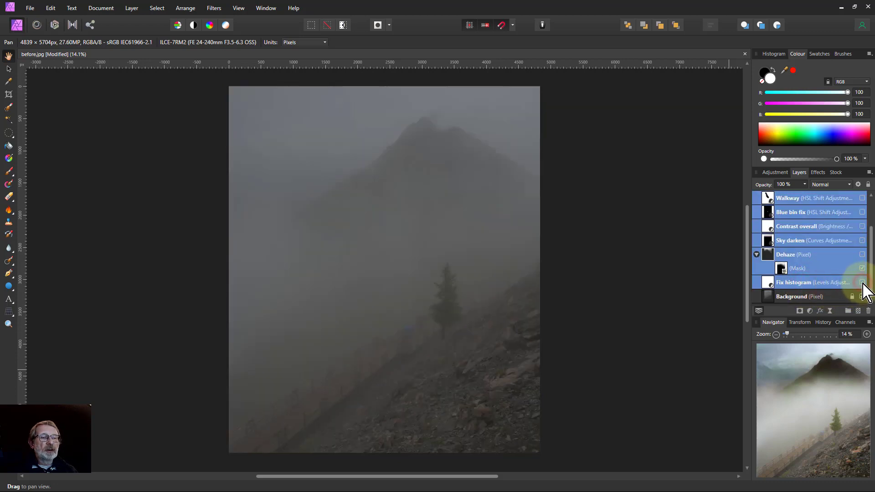
click(862, 283)
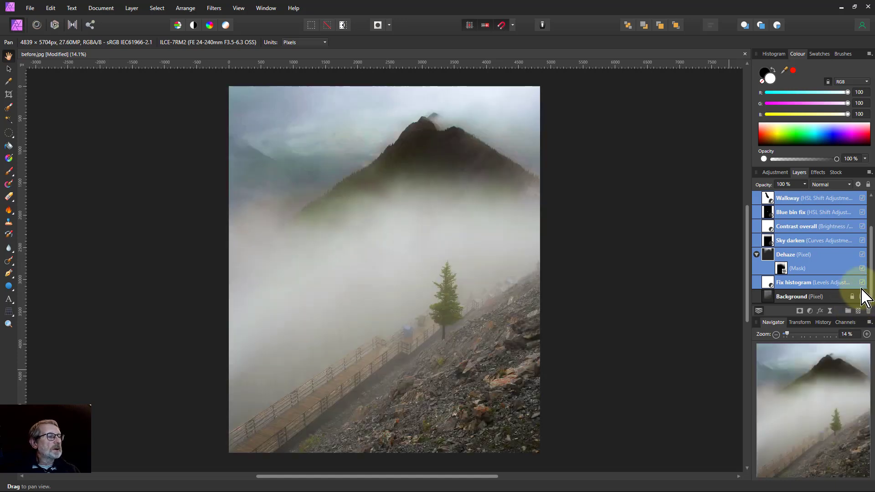
click(862, 282)
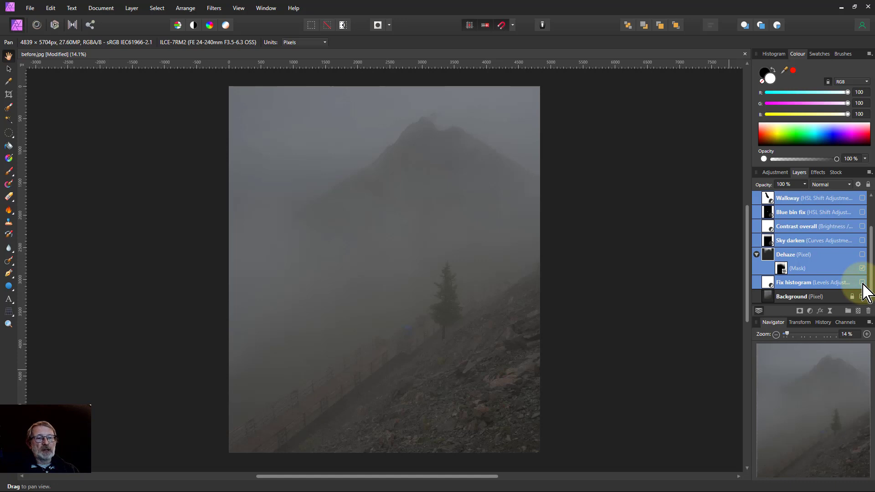
click(862, 283)
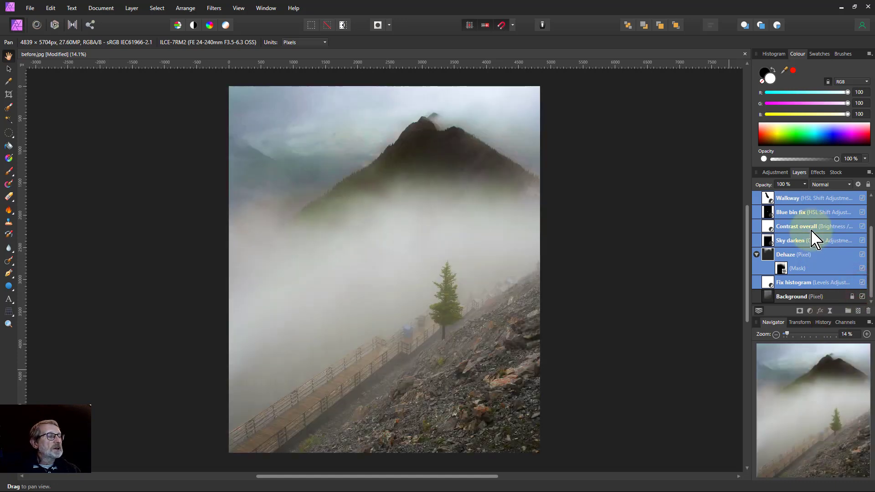
click(823, 323)
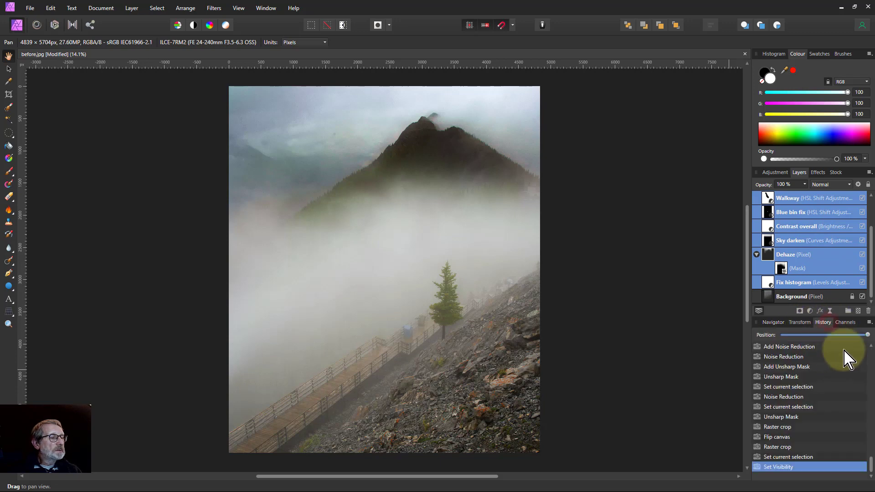
mouse_move(866, 337)
mouse_down()
mouse_move(690, 349)
mouse_move(871, 337)
mouse_move(872, 347)
mouse_up()
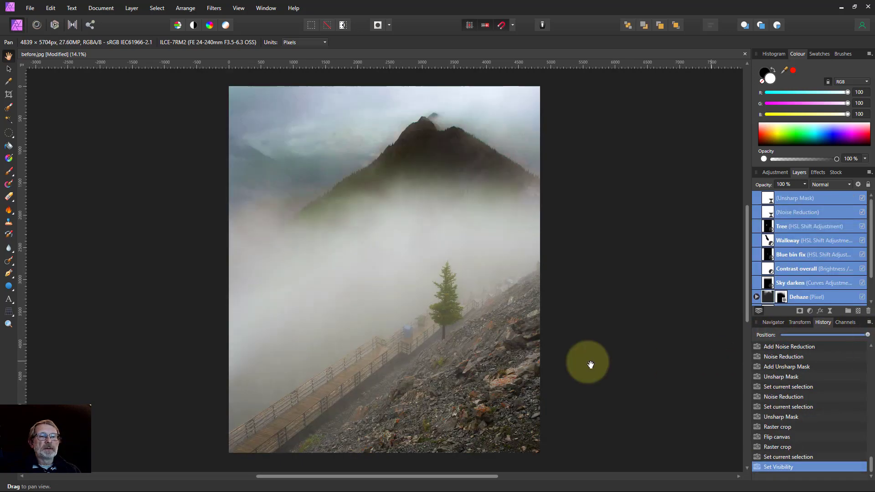